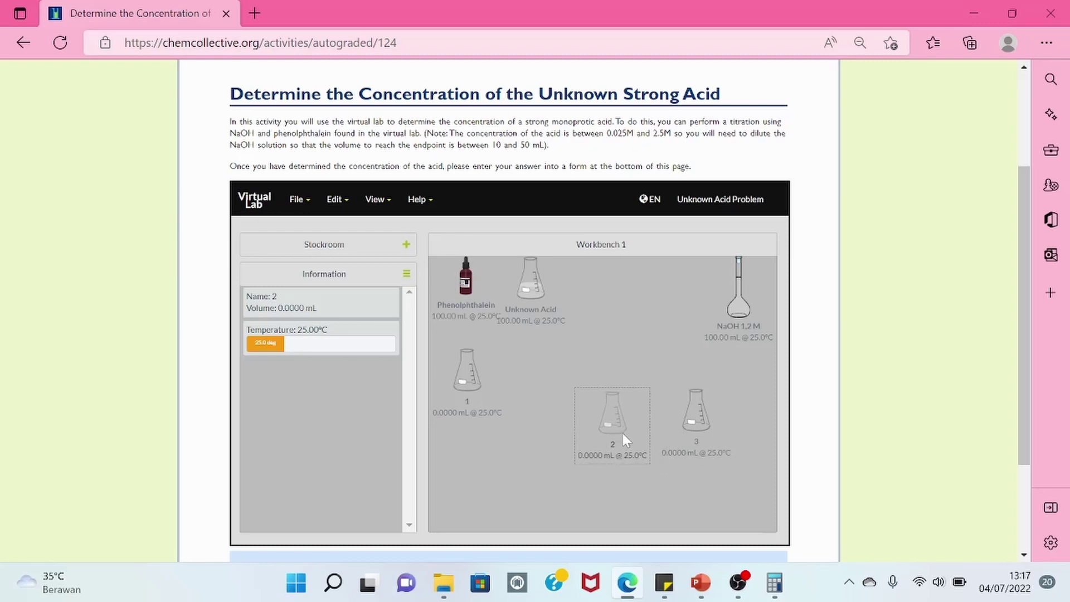
# - Line up flask 1 with flasks 2 and 3, set the Unknown Acid above them, and add a 25 mL pipette to the workbench
pyautogui.moveTo(465, 380); pyautogui.dragTo(536, 425)
pyautogui.moveTo(529, 289); pyautogui.dragTo(540, 330)
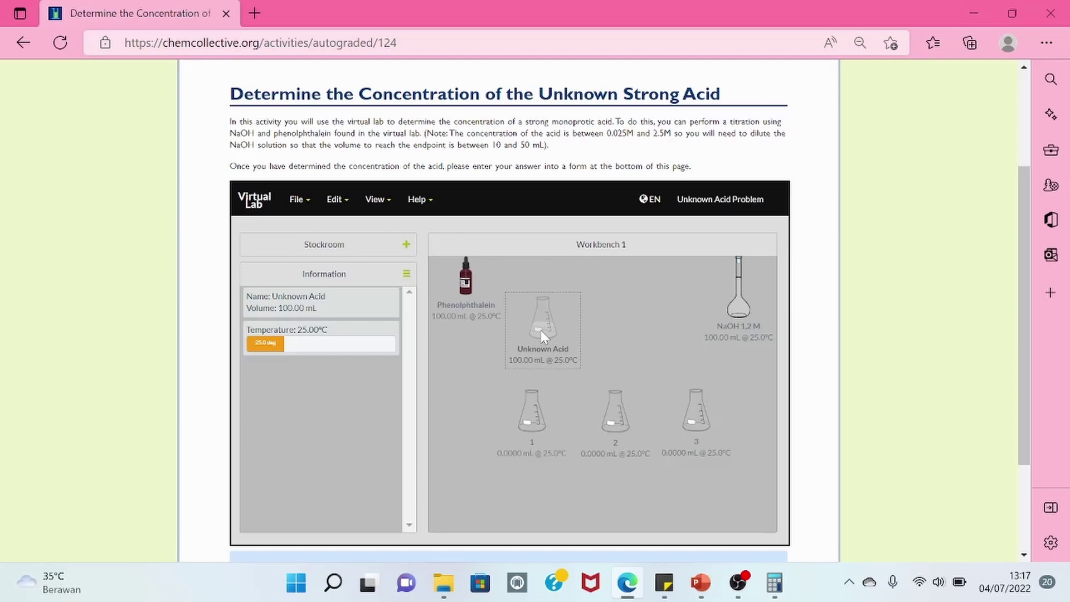
pyautogui.click(296, 252)
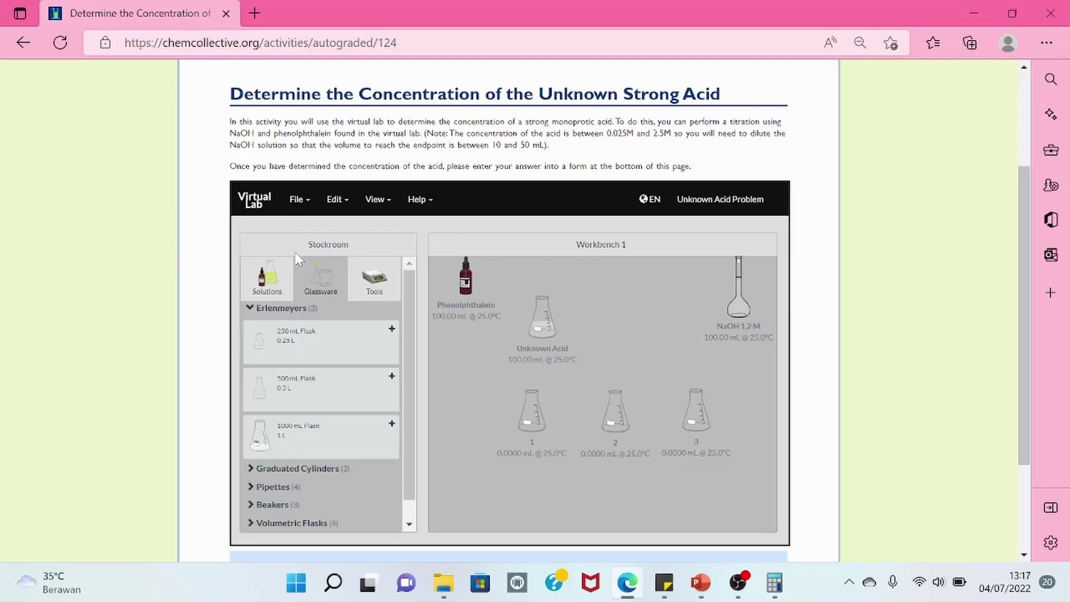
pyautogui.click(268, 487)
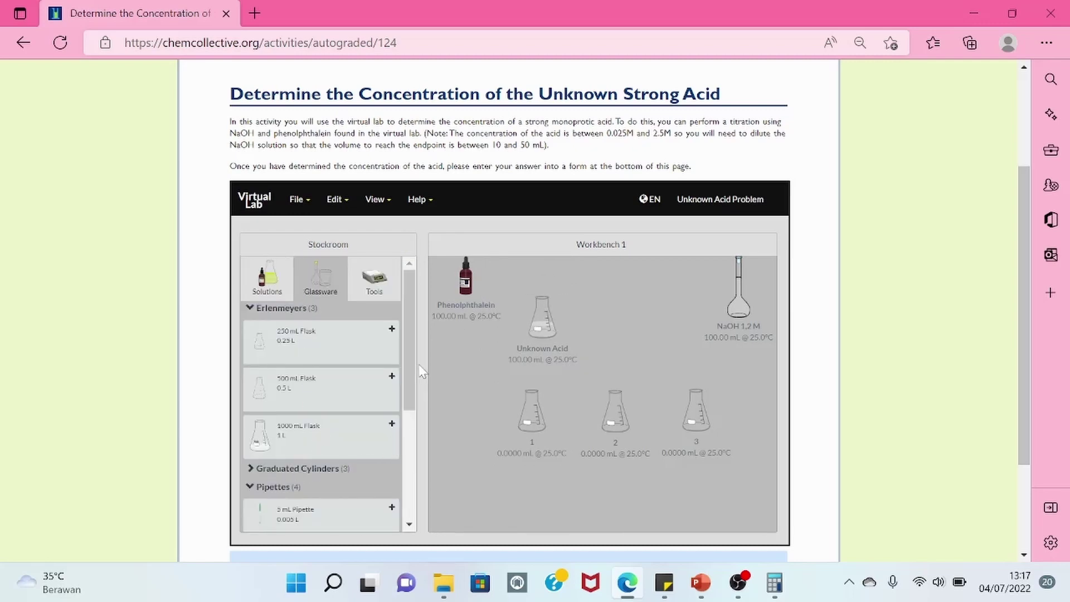
pyautogui.moveTo(405, 376); pyautogui.dragTo(410, 485)
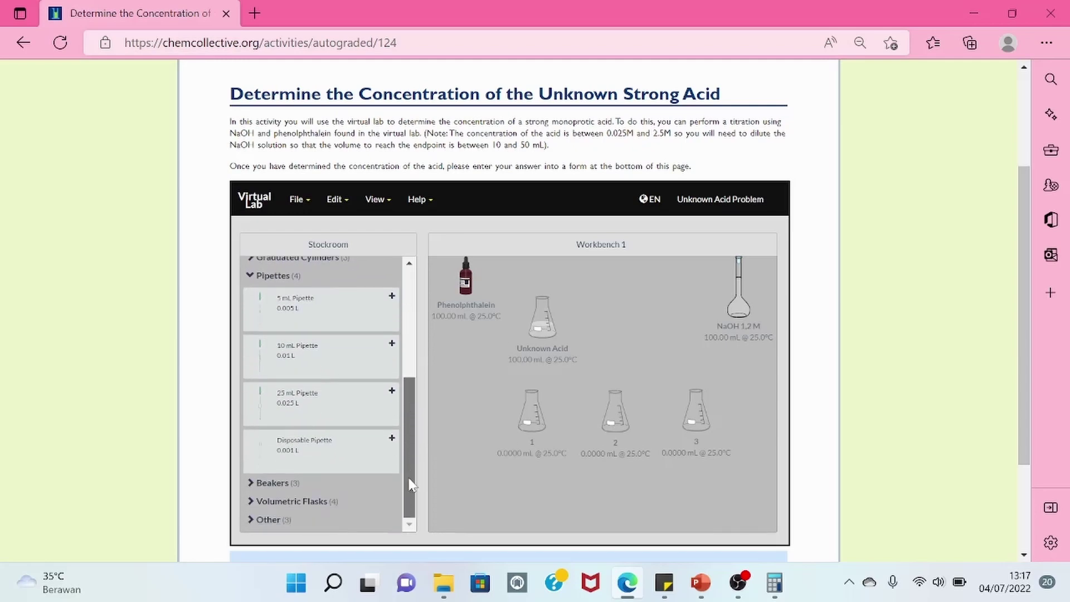
pyautogui.click(306, 411)
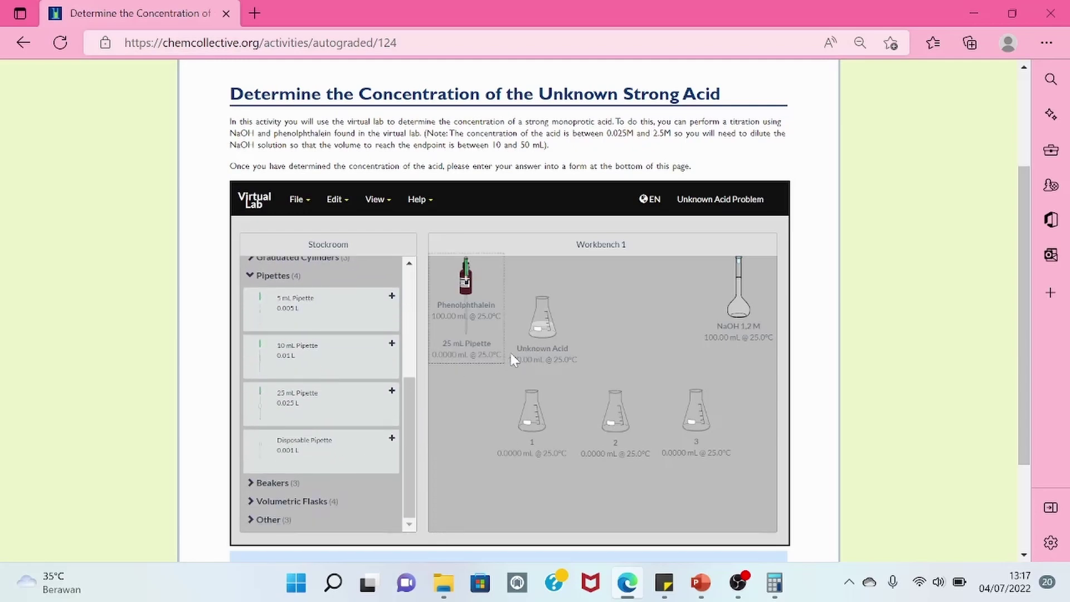
# - Place the Unknown Acid flask beside flask 1 and withdraw 25 mL from it into the 25 mL pipette
pyautogui.moveTo(557, 330); pyautogui.dragTo(478, 426)
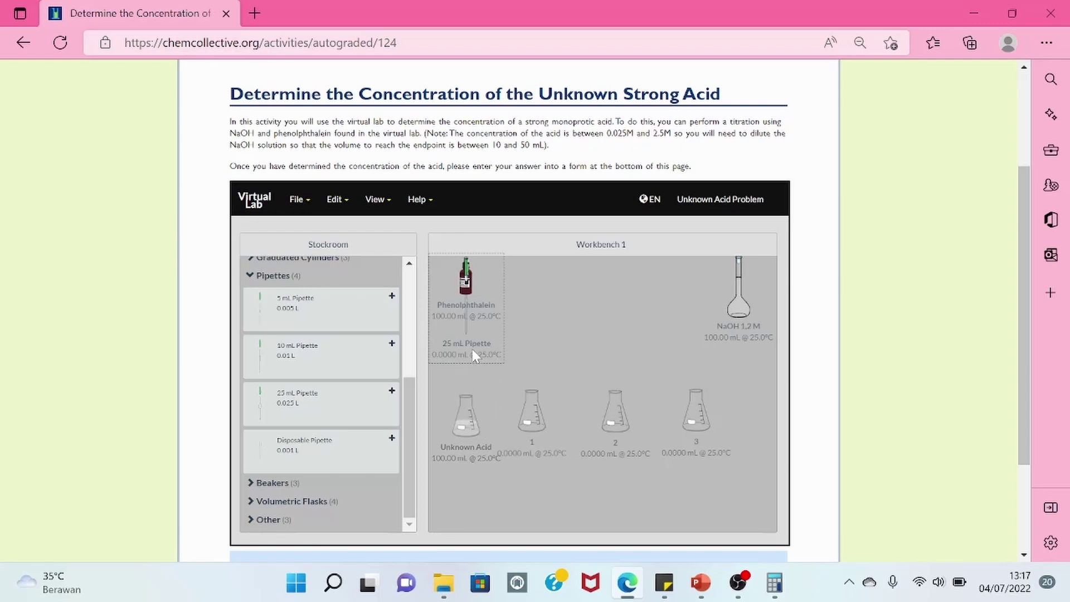
pyautogui.moveTo(473, 349); pyautogui.dragTo(469, 438)
pyautogui.click(511, 400)
pyautogui.write('25')
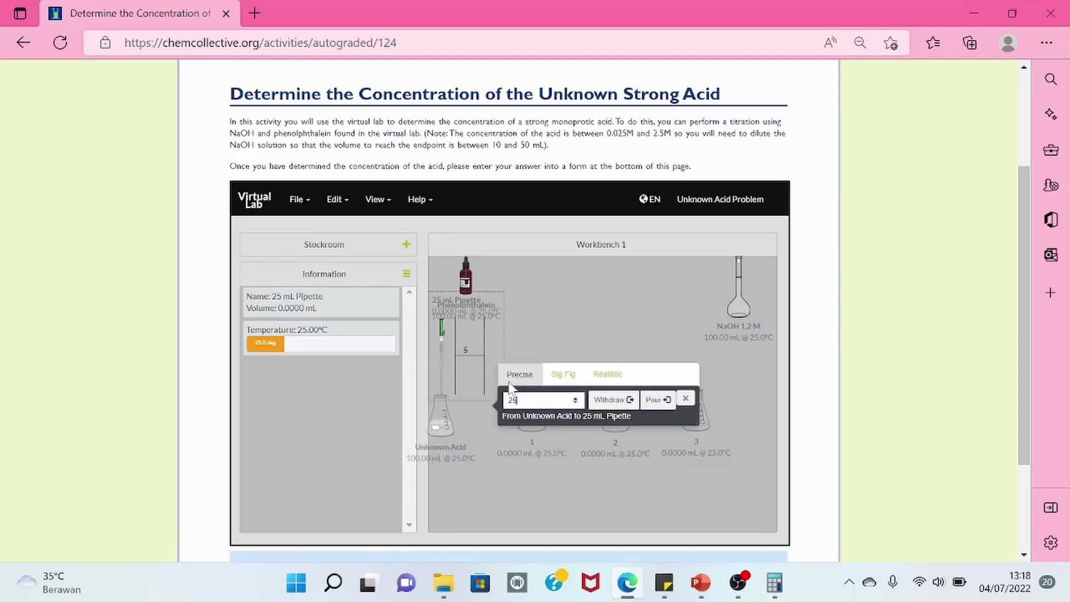
pyautogui.click(610, 406)
pyautogui.click(686, 399)
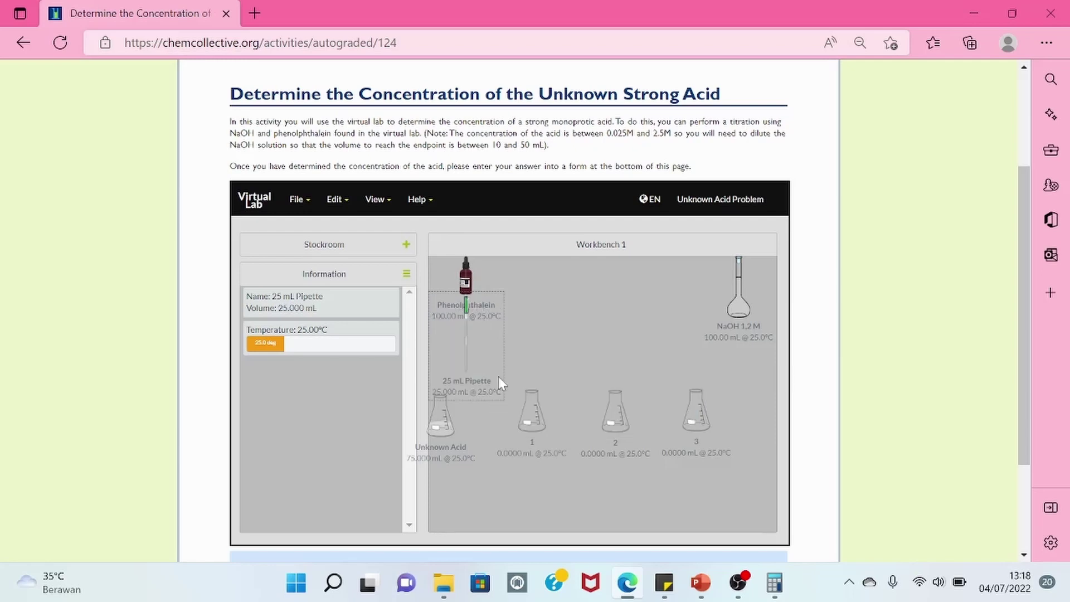
# - Pour 25 mL of acid from the pipette into flask 1 and move the flask clear of the Unknown Acid
pyautogui.moveTo(542, 388); pyautogui.dragTo(537, 411)
pyautogui.write('25')
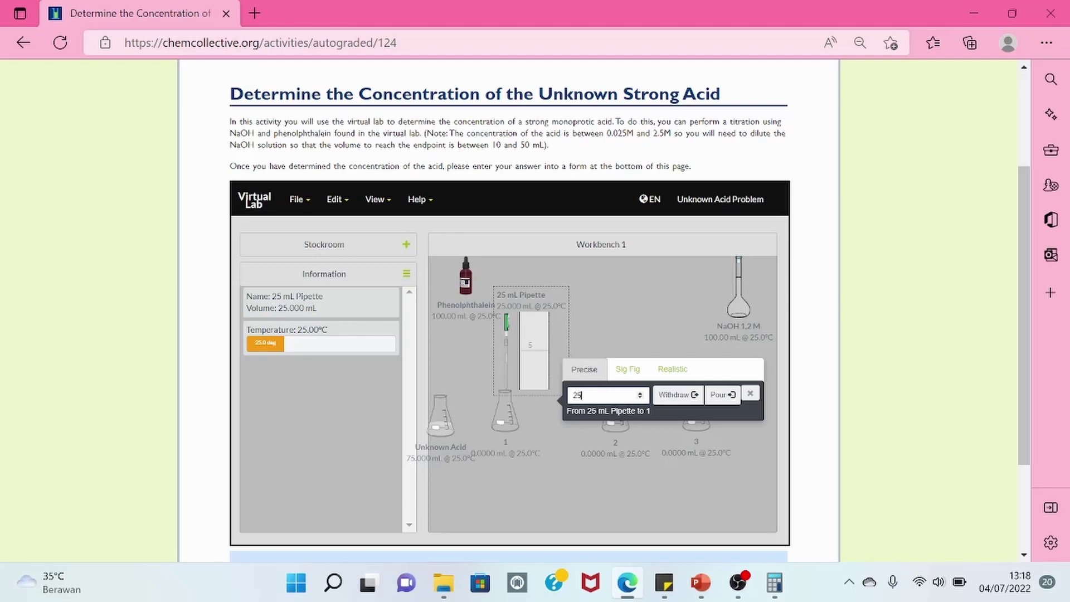
pyautogui.click(723, 395)
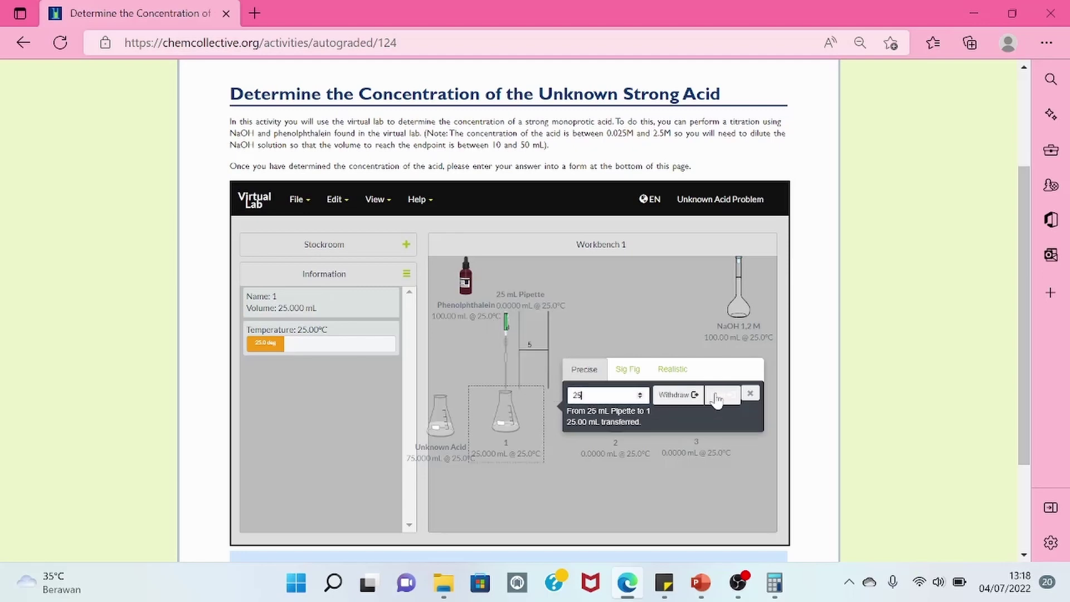
pyautogui.click(750, 395)
pyautogui.moveTo(510, 420); pyautogui.dragTo(538, 421)
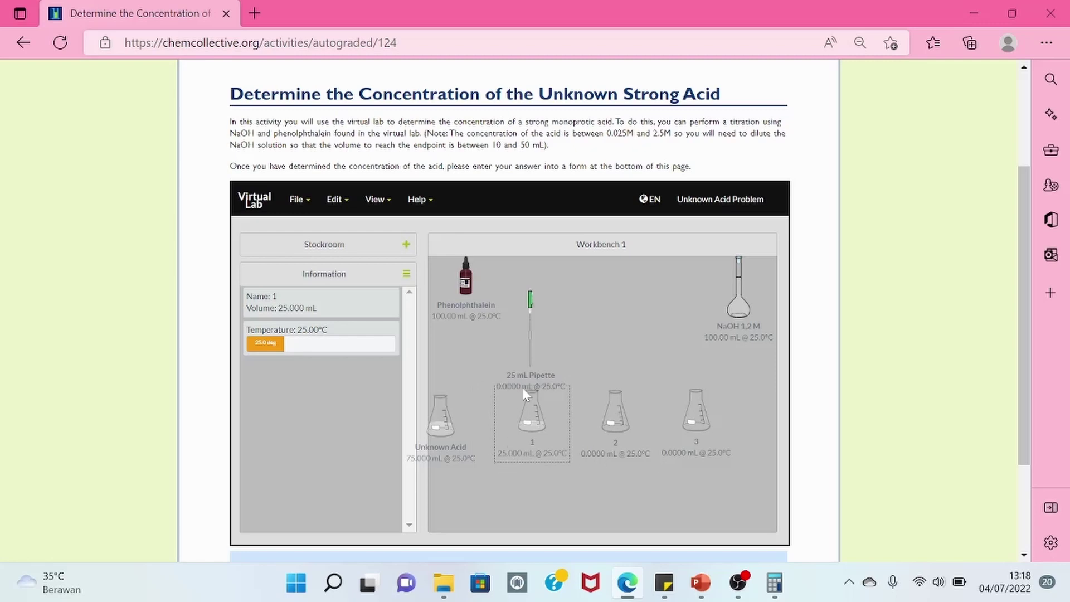
# - Withdraw another 25 mL of Unknown Acid with the pipette and pour all 25 mL into flask 2
pyautogui.moveTo(534, 362); pyautogui.dragTo(437, 418)
pyautogui.write('25')
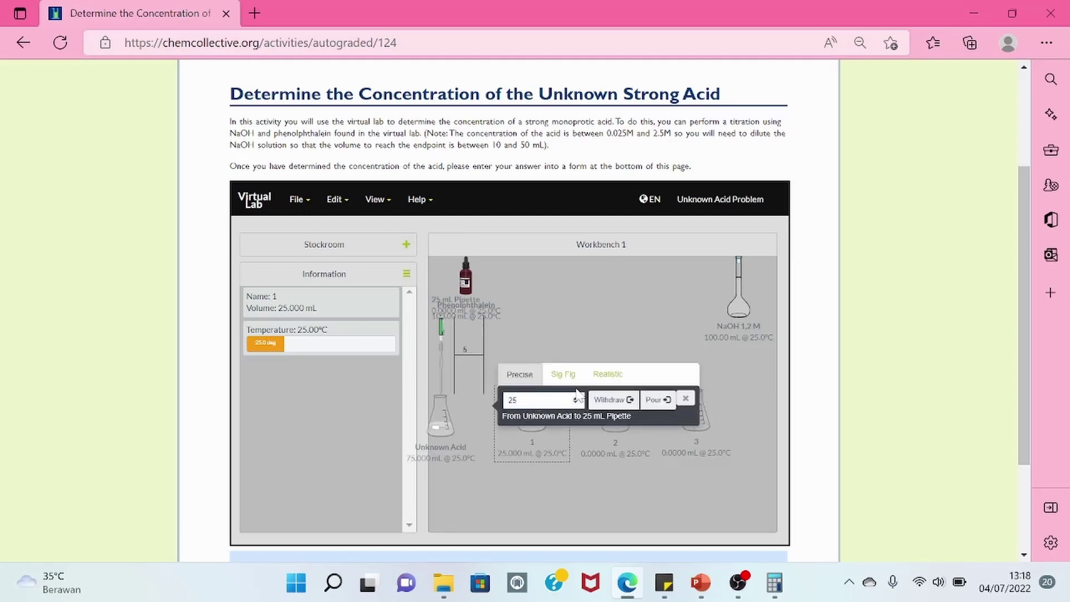
pyautogui.click(612, 399)
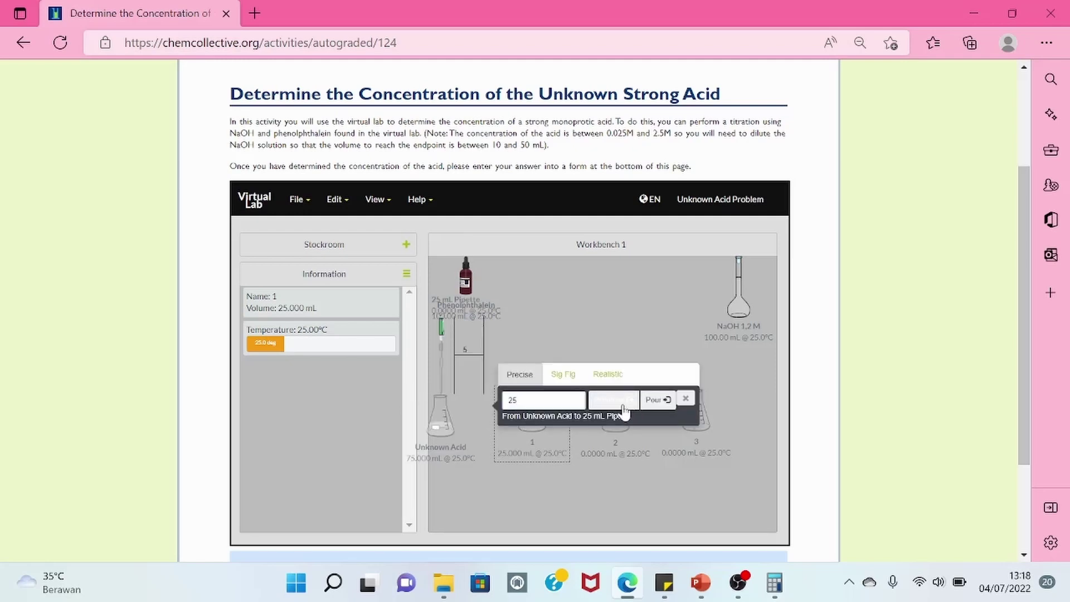
pyautogui.click(686, 400)
pyautogui.moveTo(480, 368); pyautogui.dragTo(626, 417)
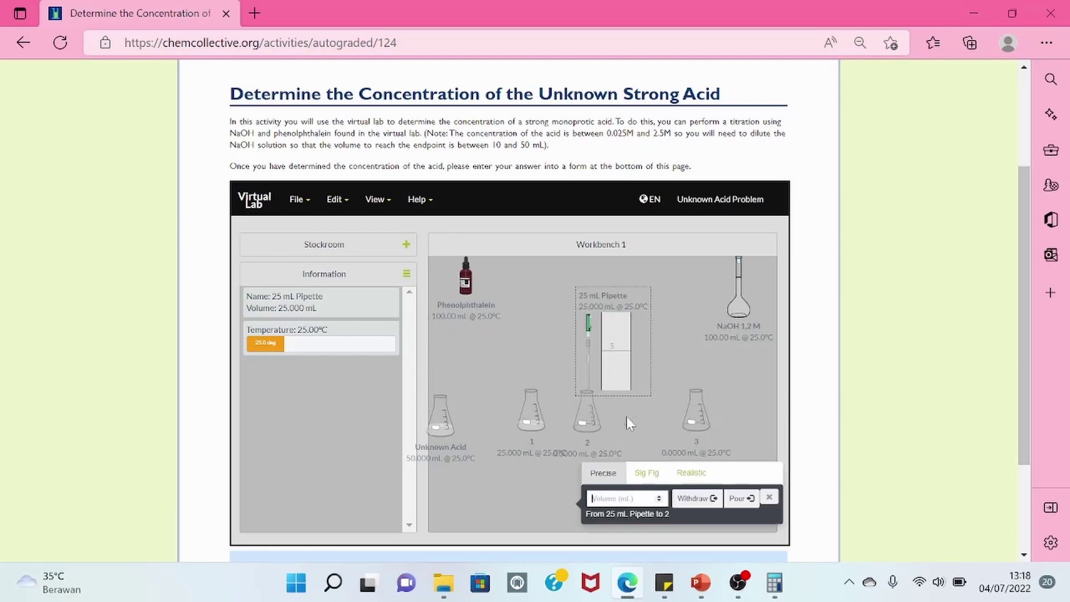
pyautogui.write('25')
pyautogui.click(740, 500)
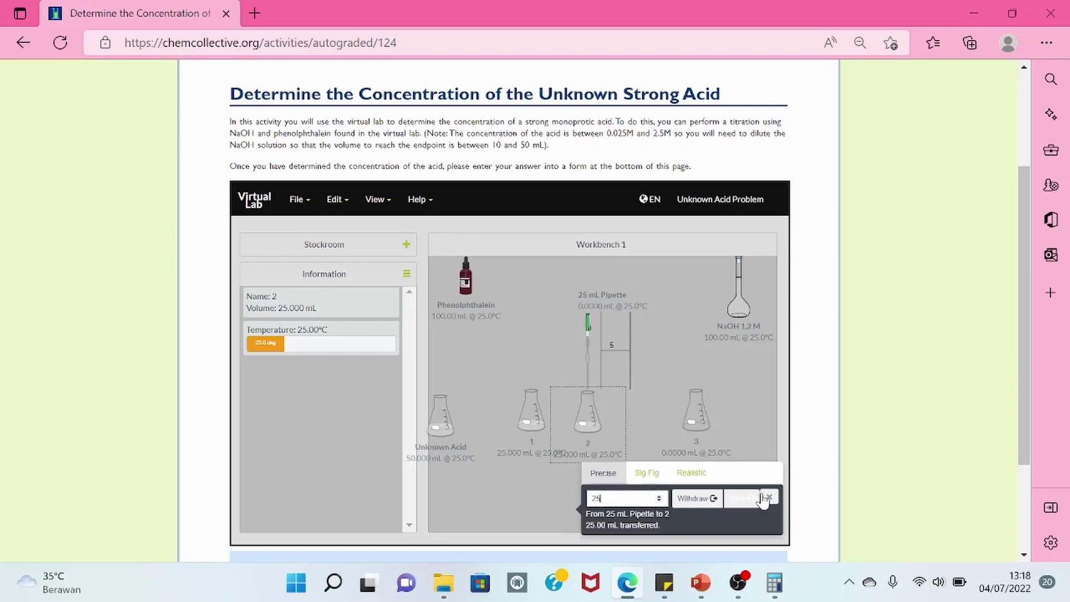
# - Pipette 25 mL of Unknown Acid into flask 3 and move that flask closer to flask 2
pyautogui.moveTo(612, 350); pyautogui.dragTo(440, 393)
pyautogui.write('2')
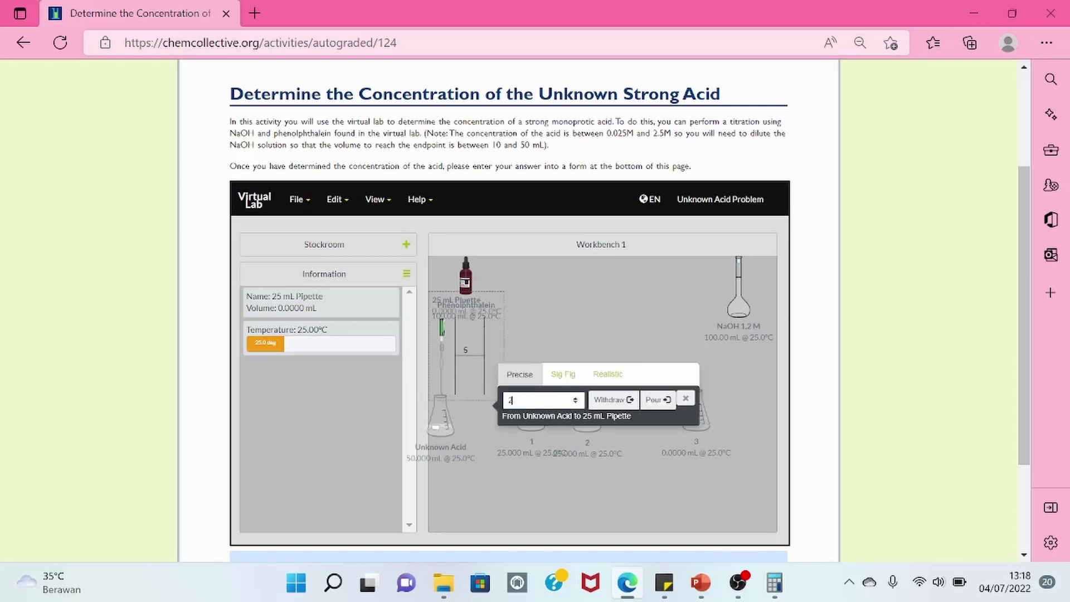
pyautogui.write('5')
pyautogui.click(613, 402)
pyautogui.click(686, 399)
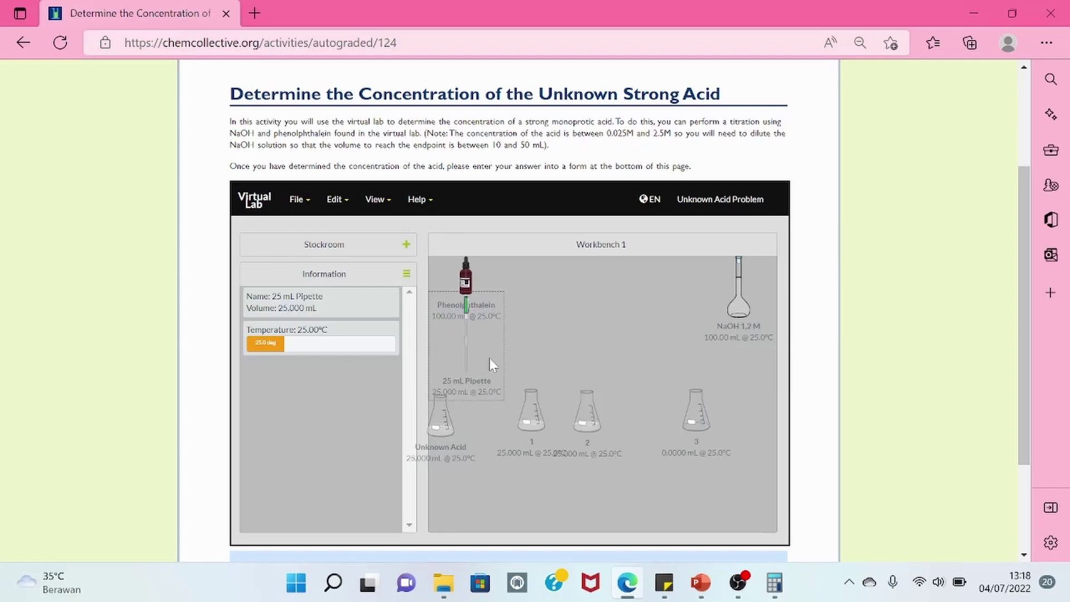
pyautogui.moveTo(494, 359); pyautogui.dragTo(703, 413)
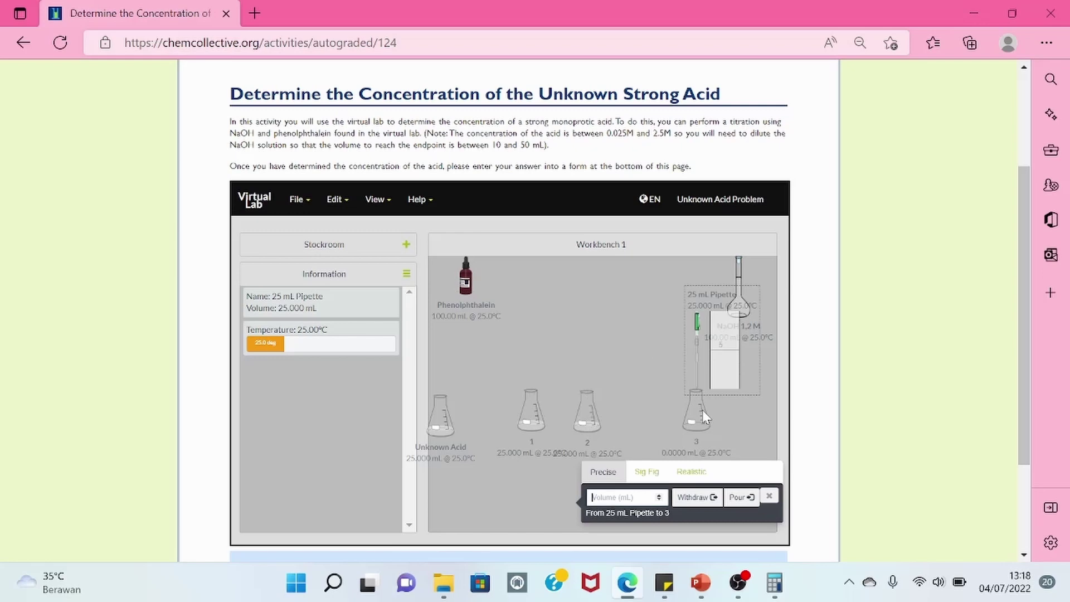
pyautogui.write('25')
pyautogui.click(736, 499)
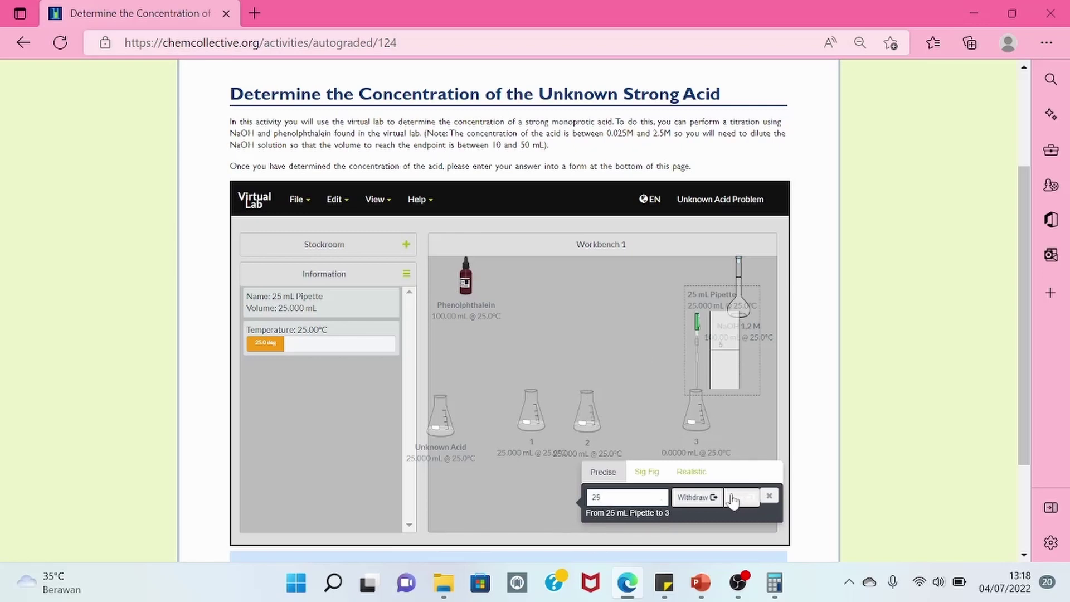
pyautogui.click(771, 496)
pyautogui.moveTo(697, 439); pyautogui.dragTo(653, 436)
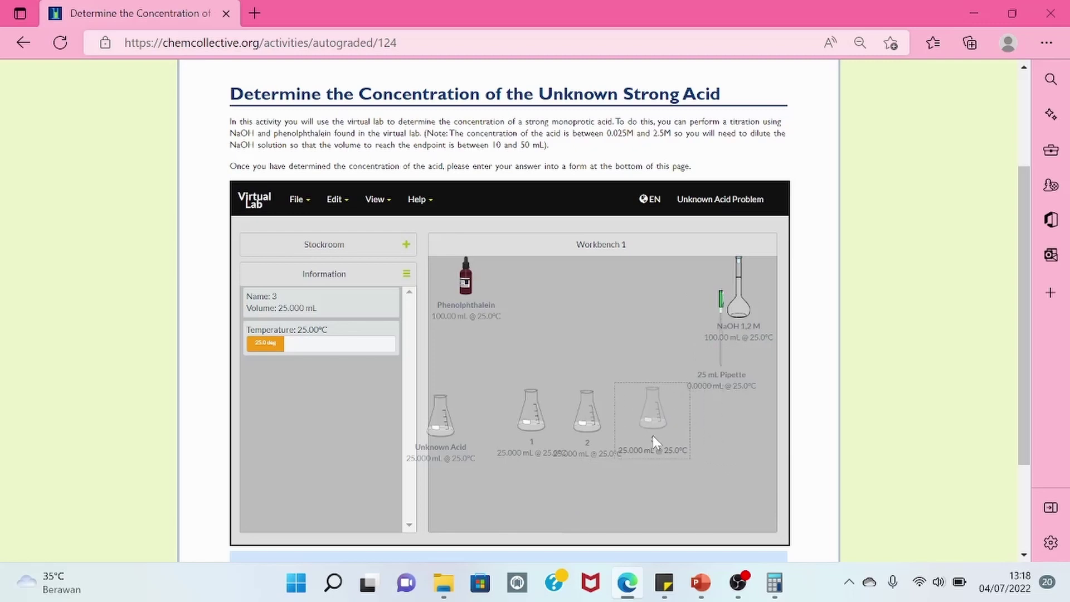
# - Remove the 25 mL pipette and the Unknown Acid flask from the workbench
pyautogui.click(716, 380)
pyautogui.rightClick(716, 380)
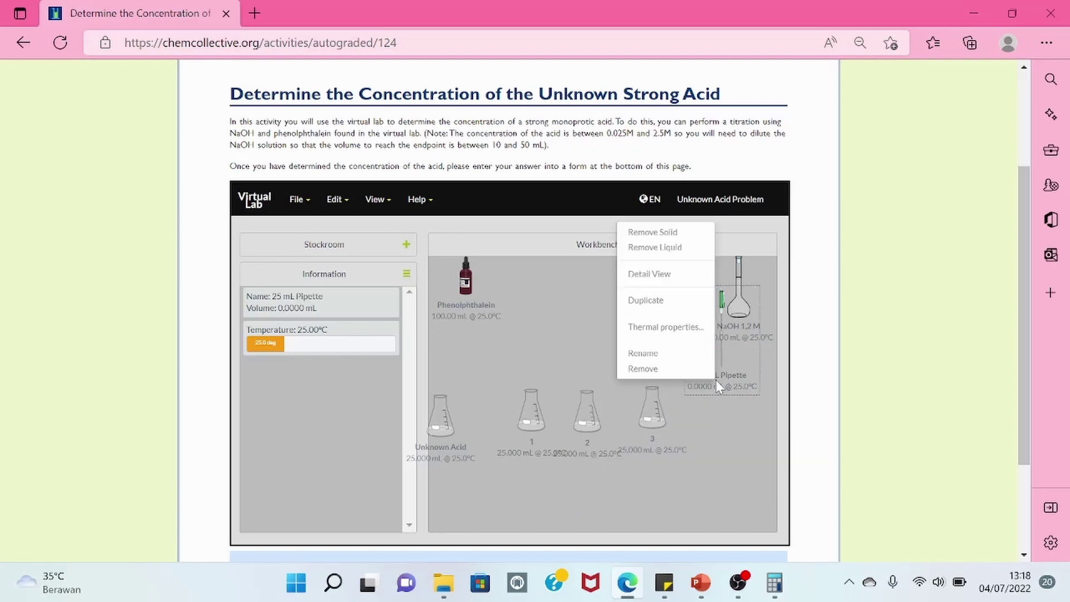
pyautogui.click(676, 375)
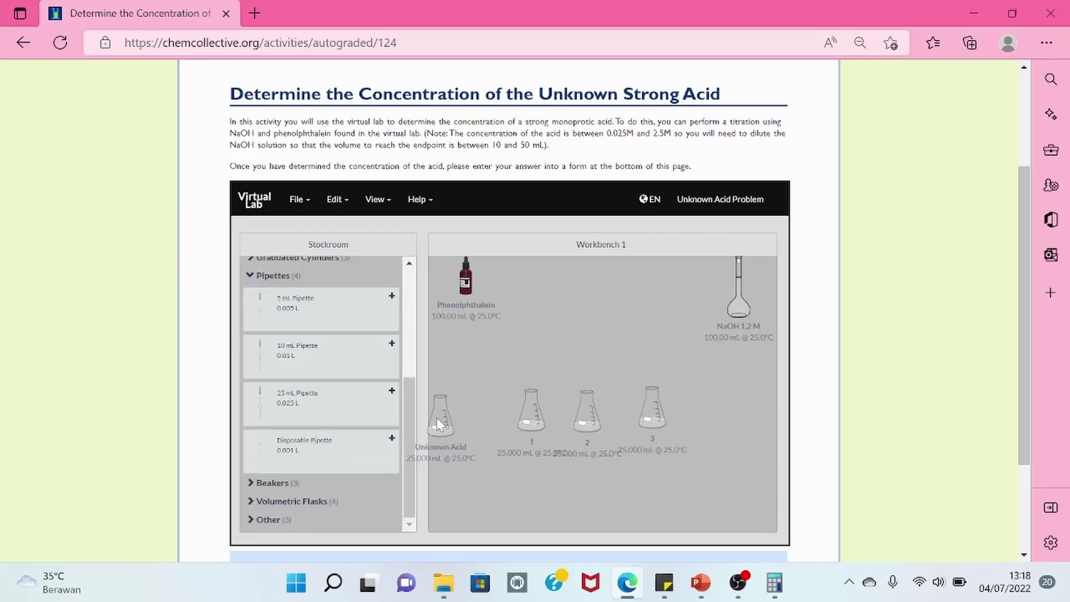
pyautogui.click(437, 417)
pyautogui.rightClick(436, 417)
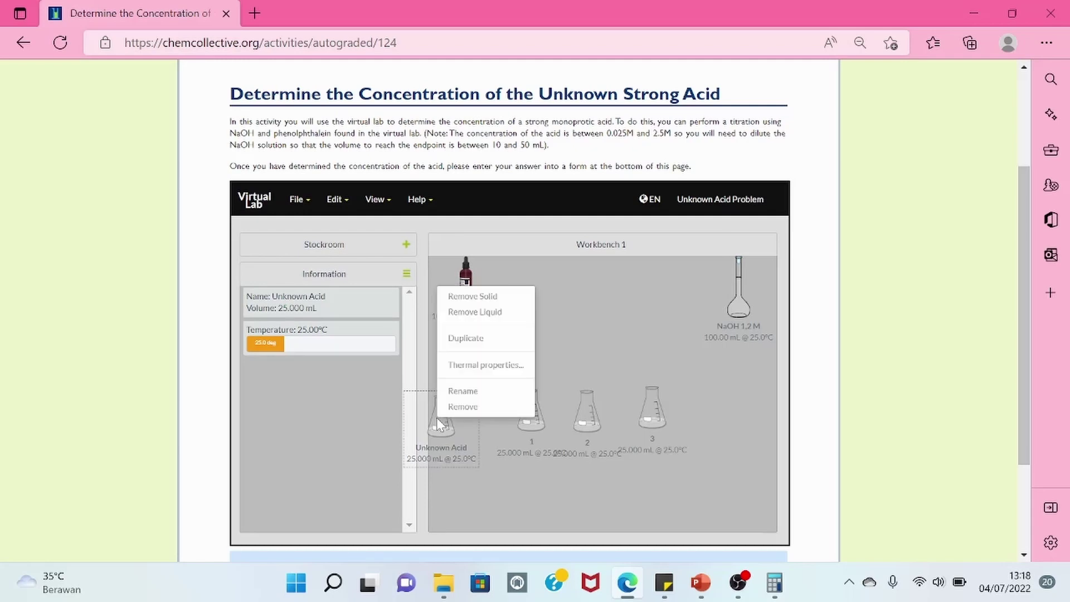
pyautogui.click(479, 410)
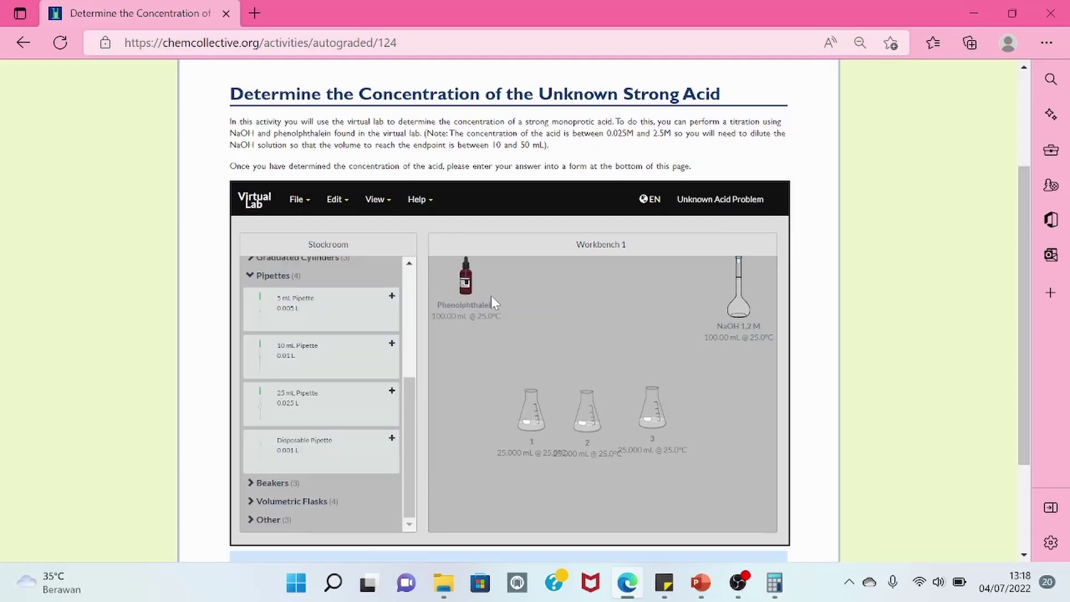
# - Space flasks 1, 2 and 3 evenly in a row on the workbench
pyautogui.moveTo(530, 414); pyautogui.dragTo(503, 410)
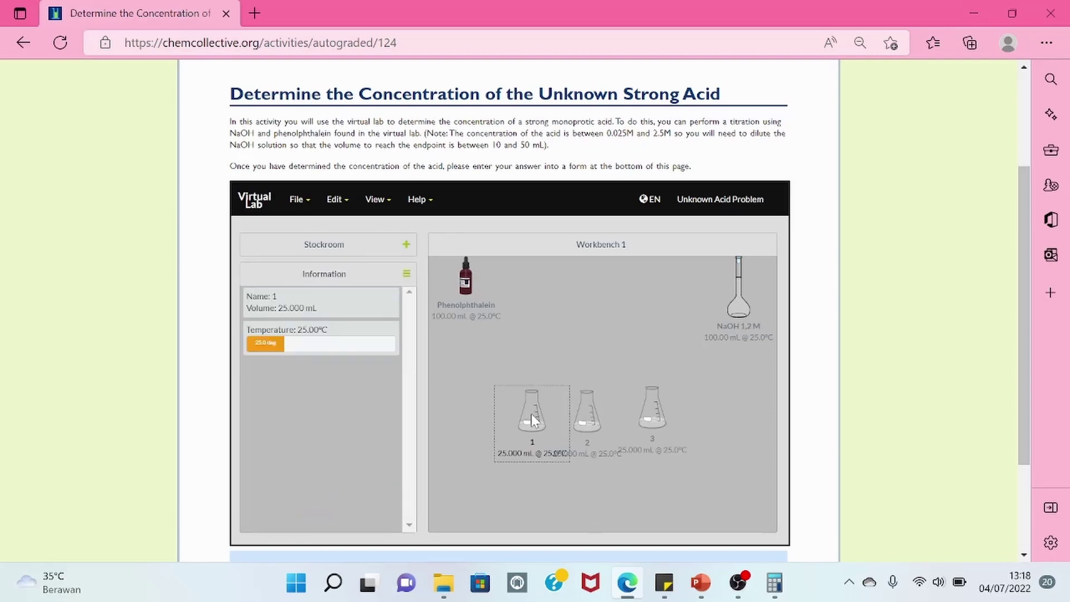
pyautogui.moveTo(597, 423); pyautogui.dragTo(591, 418)
pyautogui.moveTo(661, 423); pyautogui.dragTo(665, 419)
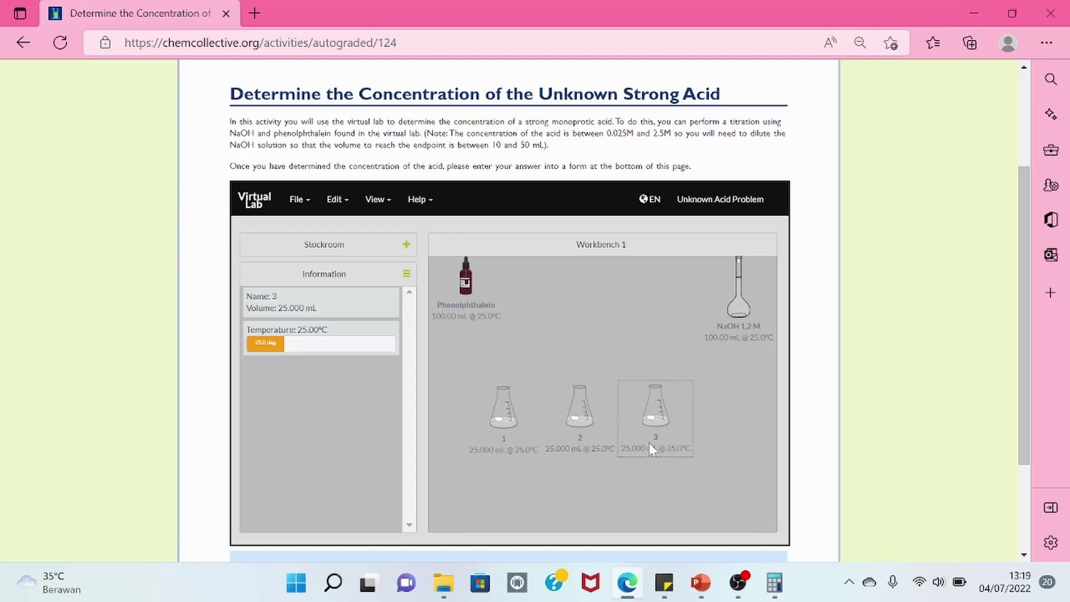
# - Add about 4.25 mL of phenolphthalein to flask 1 using realistic transfer, and separate the indicator bottle and flask 1 from each other
pyautogui.moveTo(469, 301); pyautogui.dragTo(493, 356)
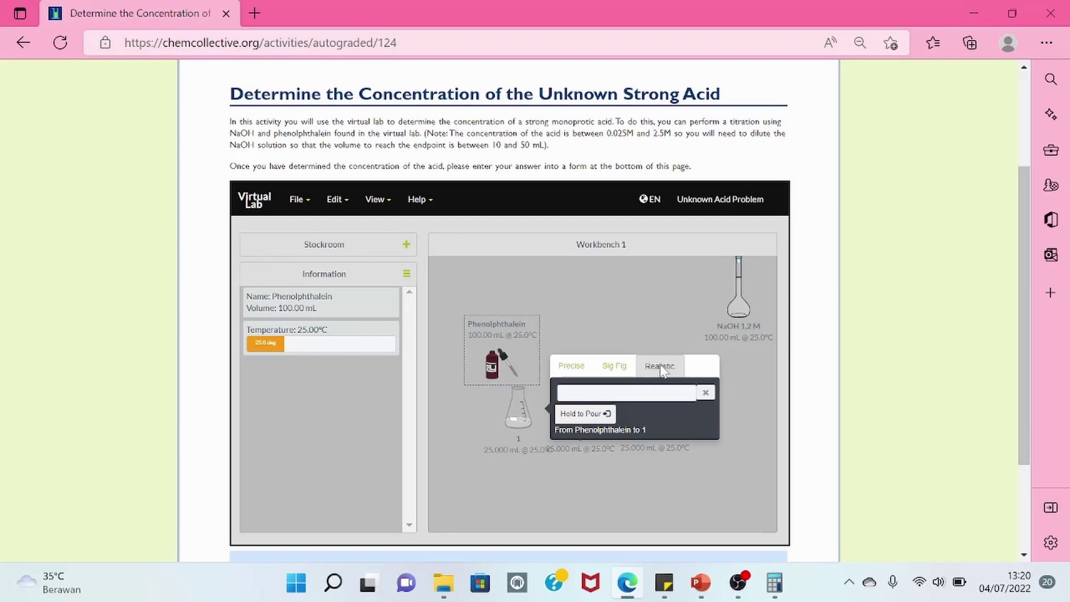
pyautogui.click(594, 417)
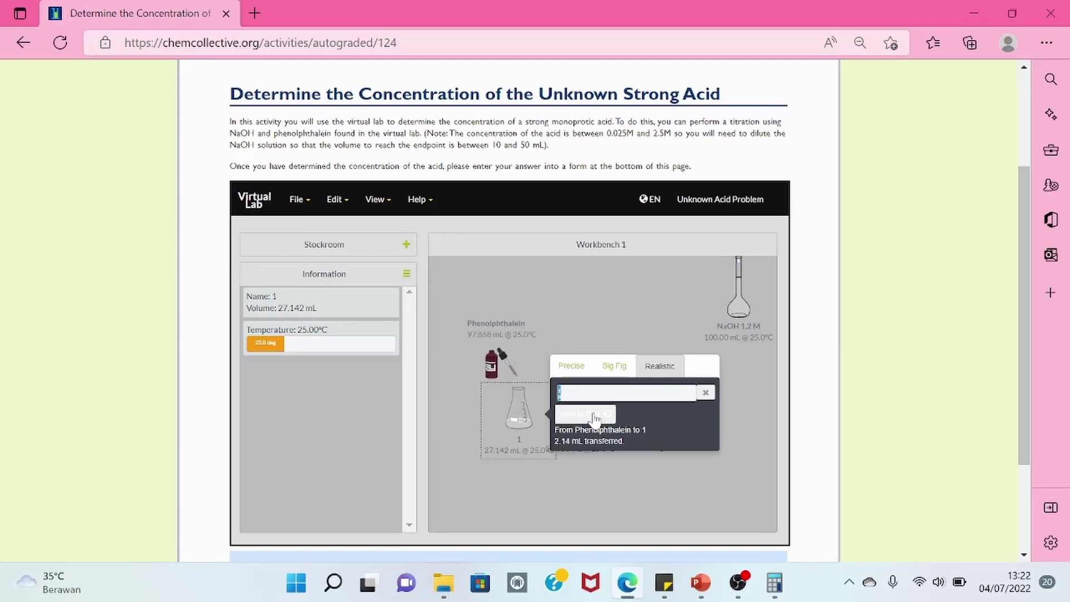
pyautogui.click(594, 417)
pyautogui.click(706, 392)
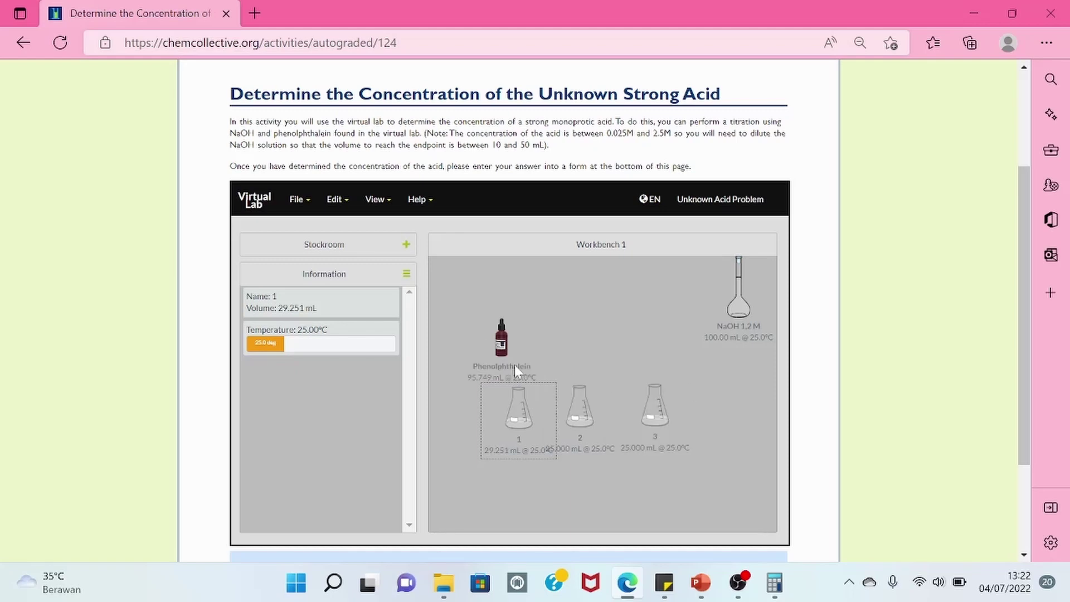
pyautogui.moveTo(504, 362); pyautogui.dragTo(546, 373)
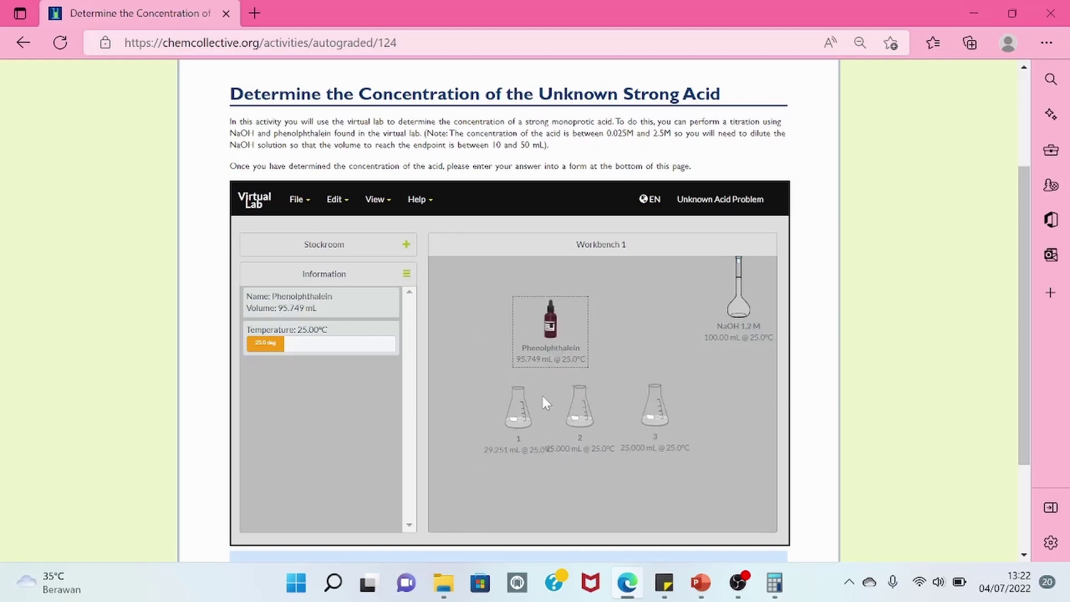
pyautogui.moveTo(535, 410); pyautogui.dragTo(509, 407)
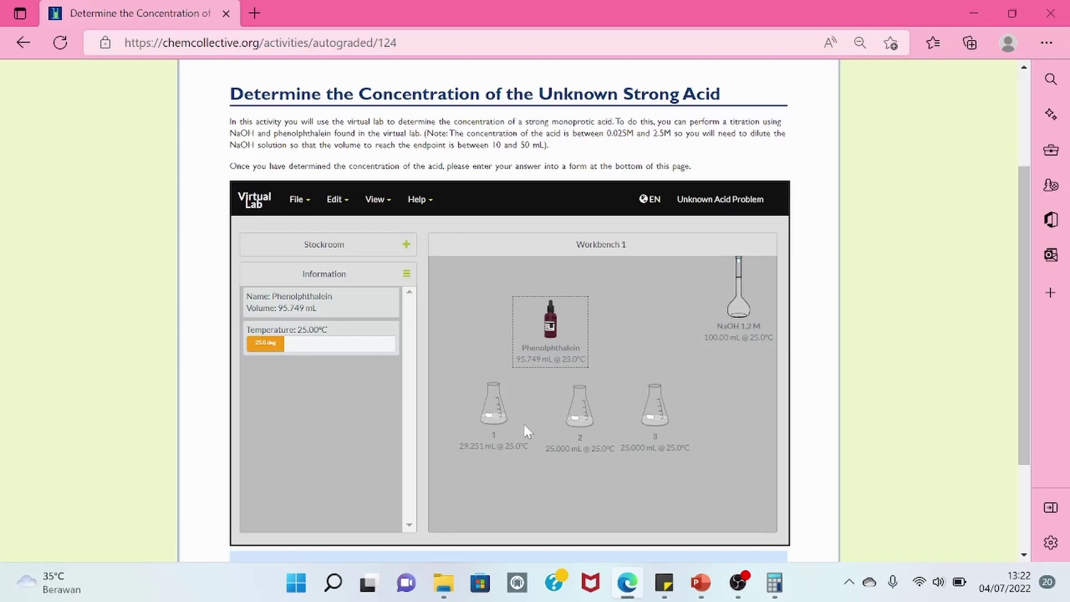
# - Add about 7.3 mL of phenolphthalein to flask 2 using realistic transfer and move the indicator bottle off the flask
pyautogui.moveTo(555, 333); pyautogui.dragTo(582, 443)
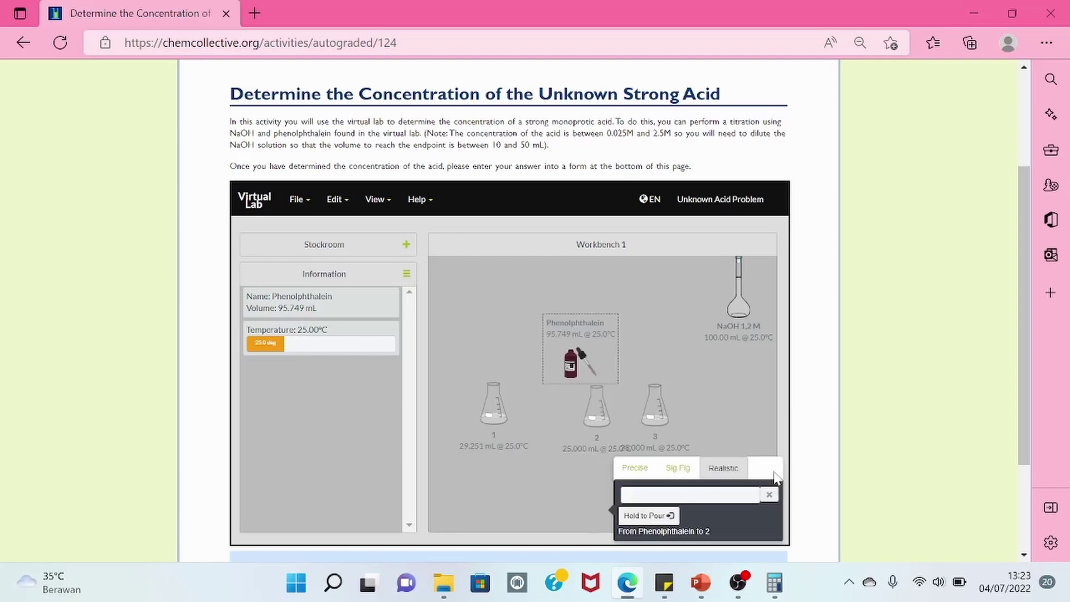
pyautogui.moveTo(1021, 404); pyautogui.dragTo(1023, 484)
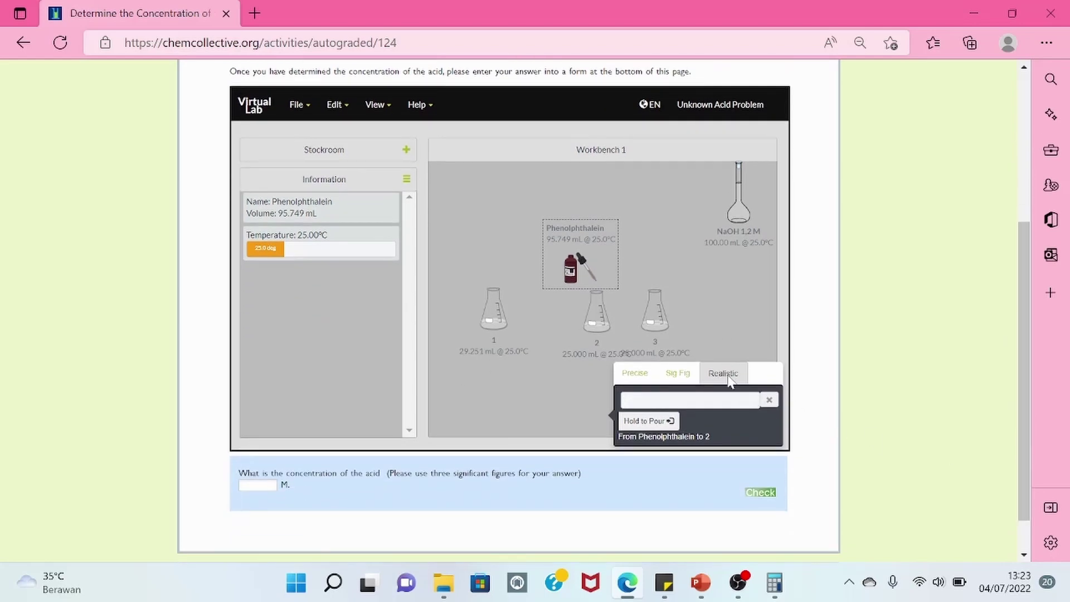
pyautogui.moveTo(648, 421); pyautogui.dragTo(644, 426)
pyautogui.moveTo(644, 426); pyautogui.dragTo(637, 439)
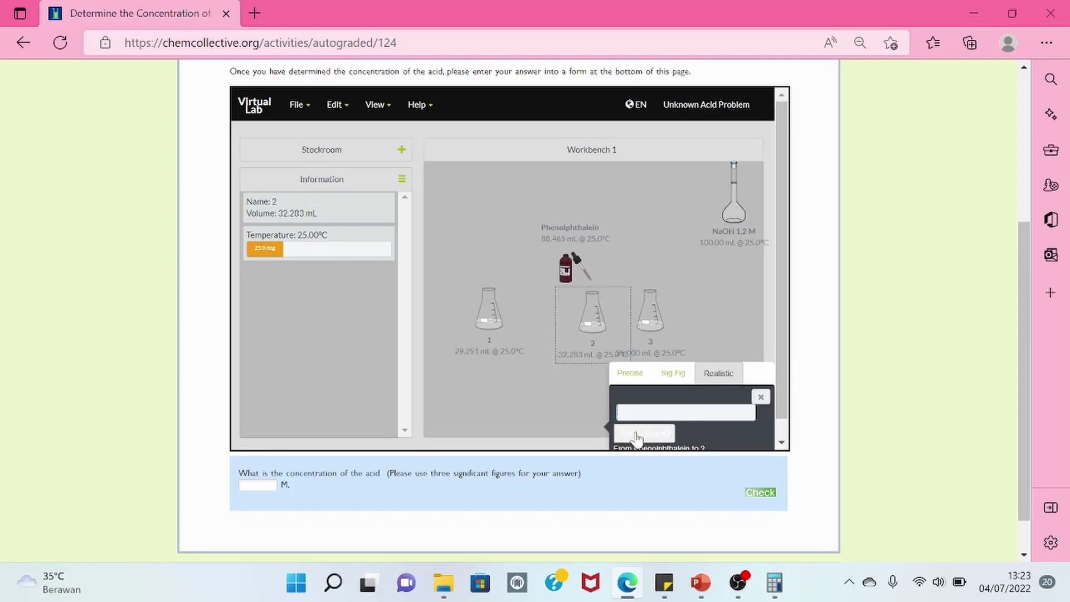
pyautogui.click(761, 397)
pyautogui.moveTo(570, 260); pyautogui.dragTo(584, 233)
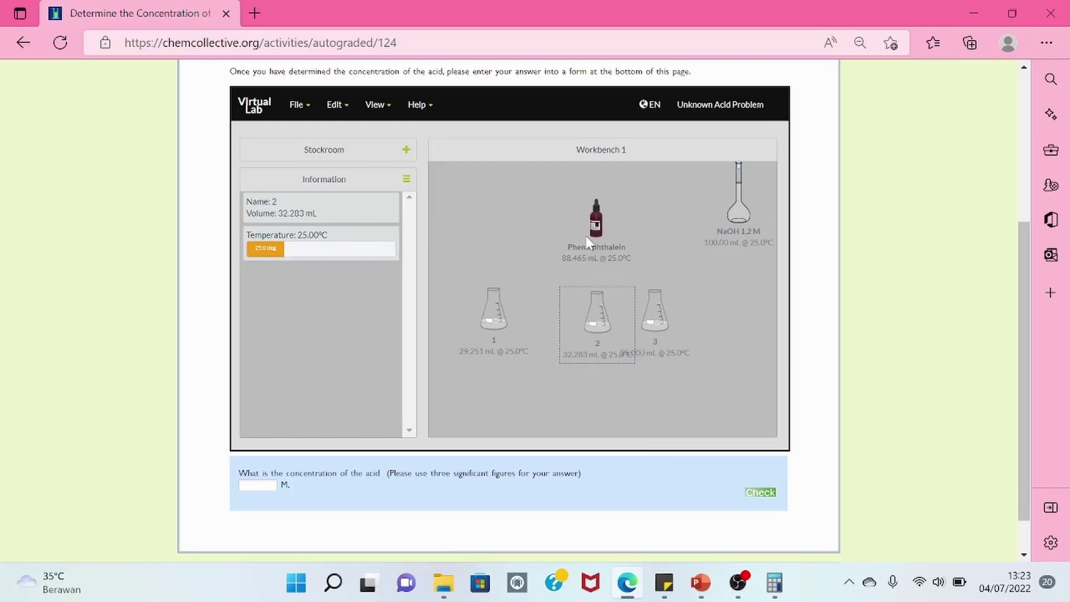
# - Space flask 2 away from flask 3 and add about 6.3 mL of phenolphthalein to flask 3 using realistic transfer
pyautogui.moveTo(580, 306); pyautogui.dragTo(554, 303)
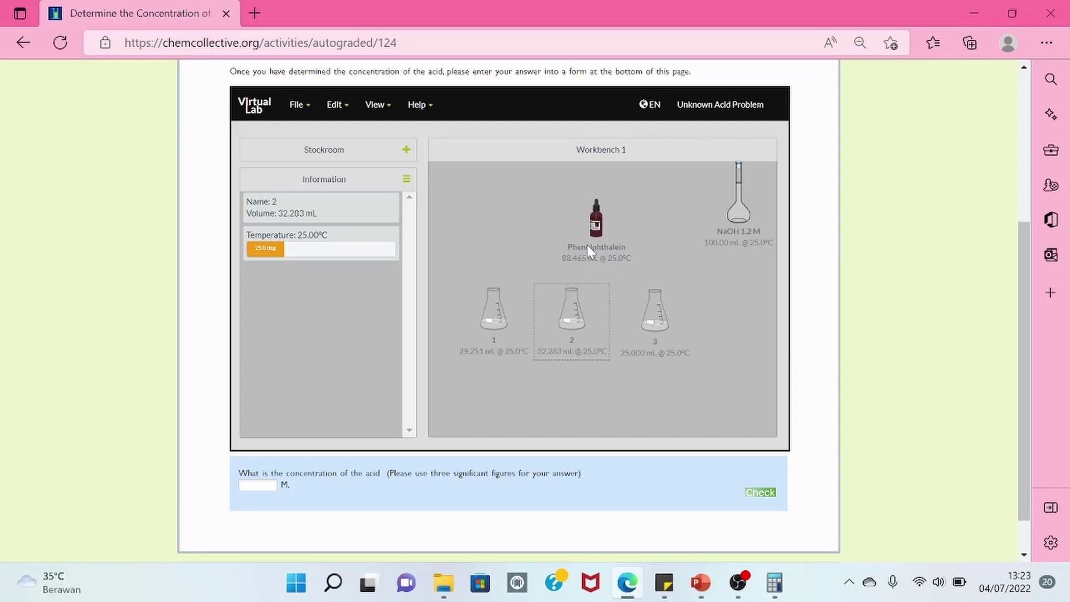
pyautogui.moveTo(587, 245); pyautogui.dragTo(655, 327)
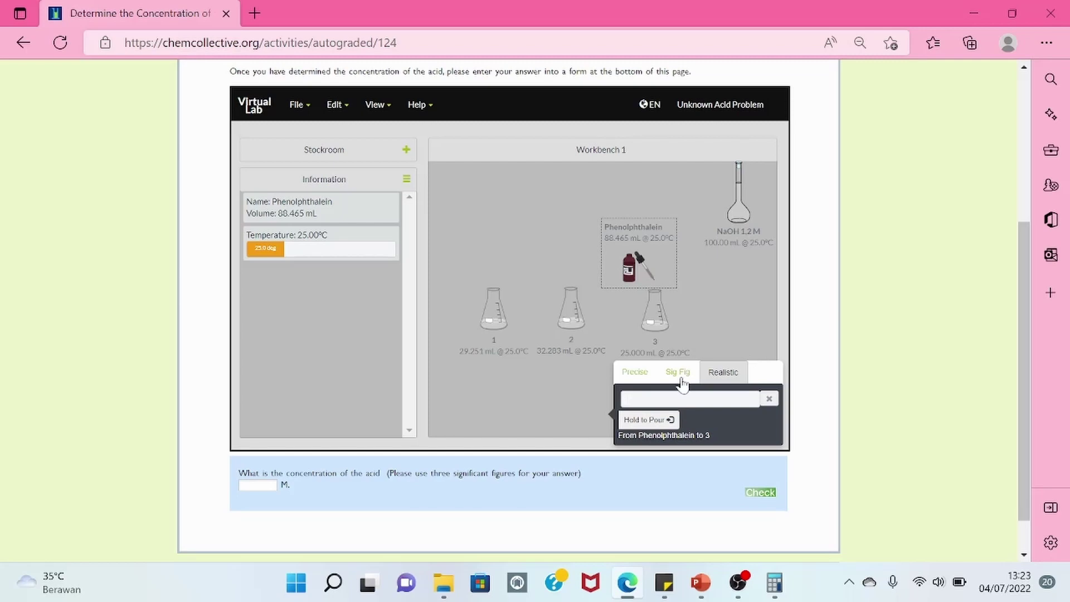
pyautogui.click(639, 428)
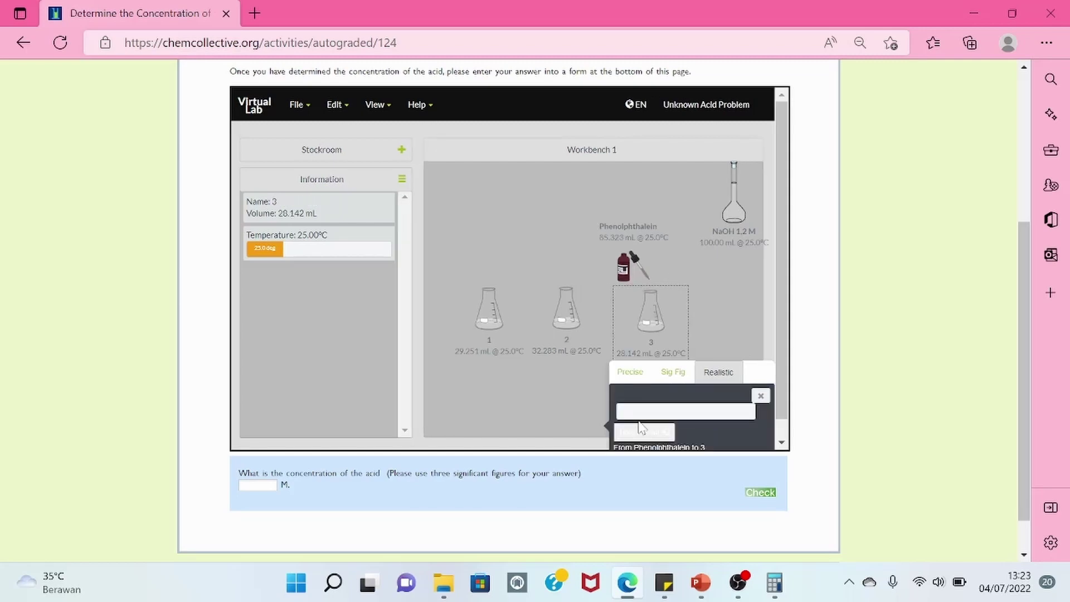
pyautogui.click(639, 427)
pyautogui.click(649, 317)
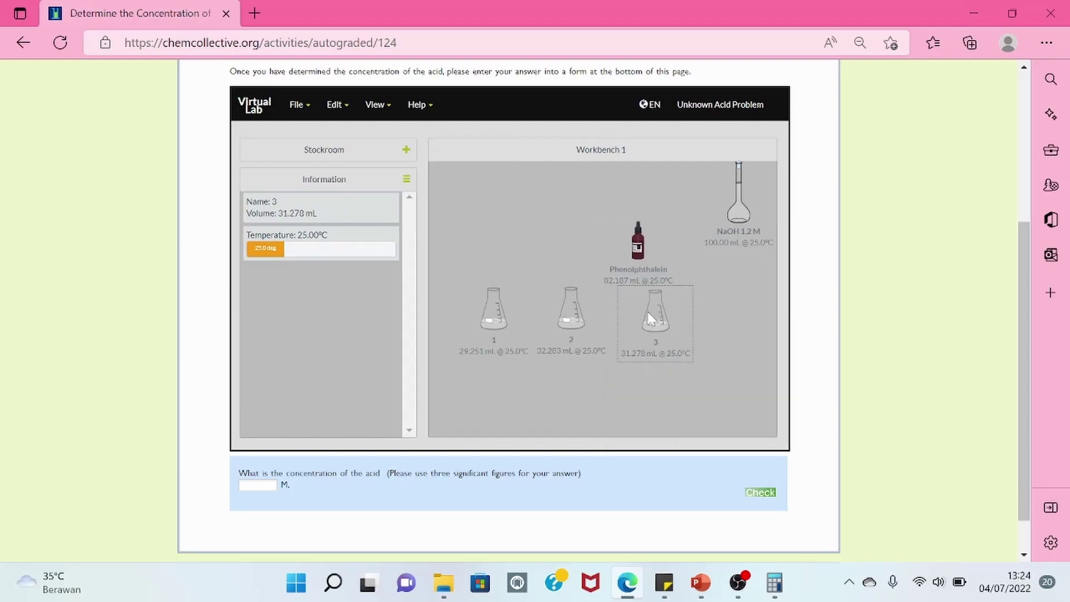
# - Move the phenolphthalein bottle away from flask 3 and remove it from the workbench
pyautogui.moveTo(647, 263); pyautogui.dragTo(500, 223)
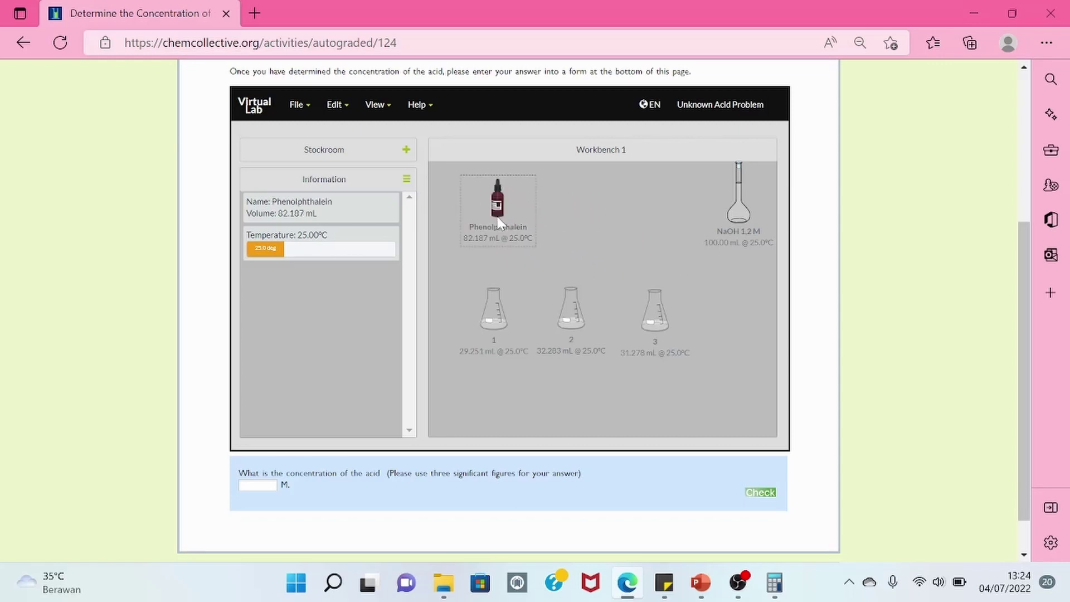
pyautogui.rightClick(499, 222)
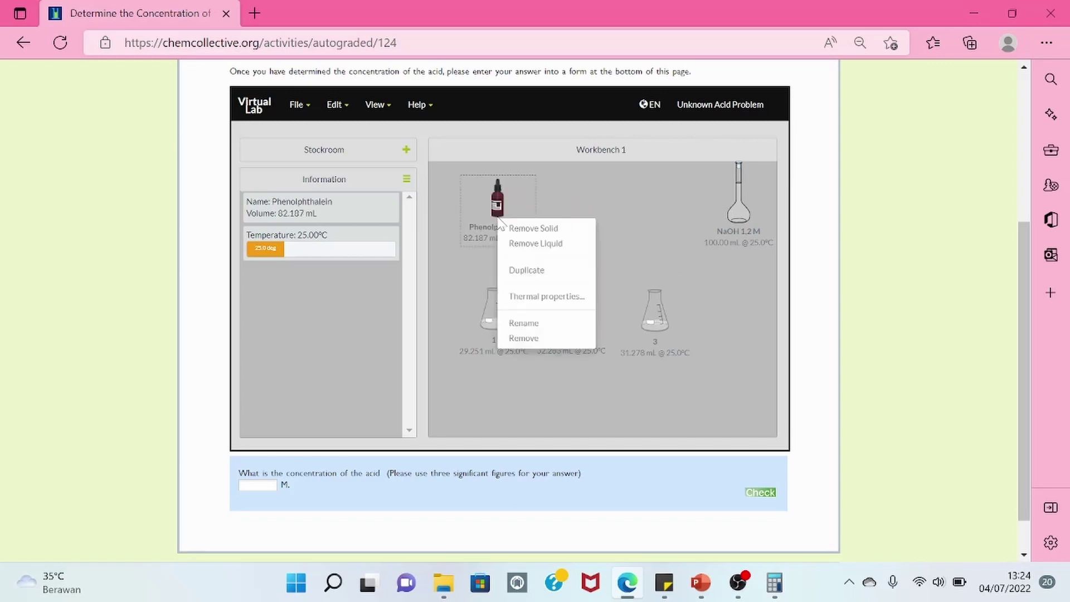
pyautogui.click(524, 339)
# - Arrange flasks 1, 2 and 3 in a vertical column on the workbench
pyautogui.moveTo(496, 334); pyautogui.dragTo(633, 222)
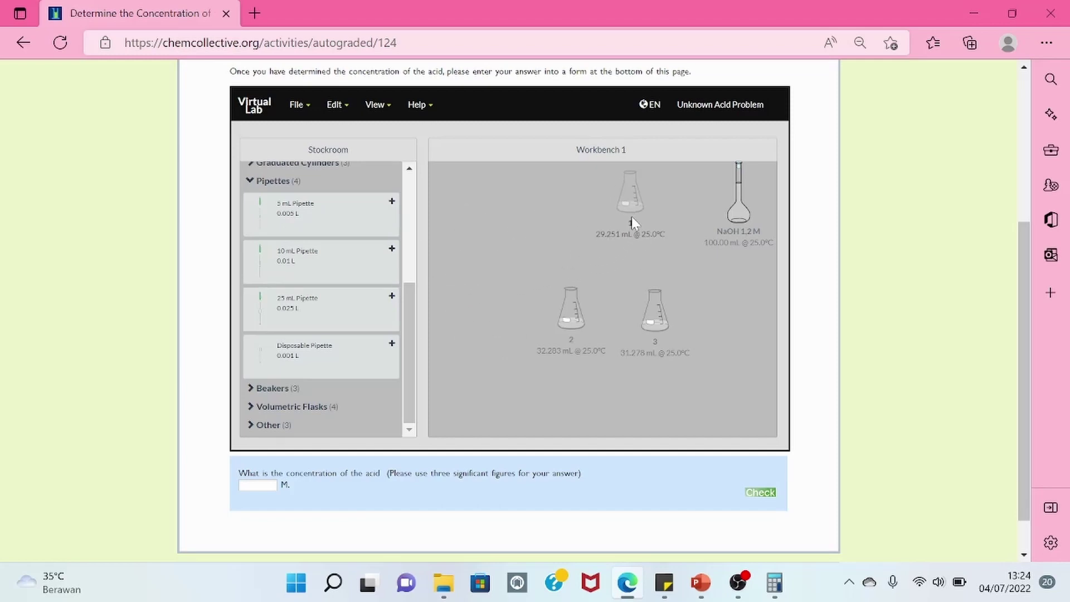
pyautogui.moveTo(657, 332); pyautogui.dragTo(641, 400)
pyautogui.moveTo(578, 321); pyautogui.dragTo(640, 299)
# - Add a 50 mL burette from the stockroom's other glassware and position it upright on the workbench
pyautogui.click(296, 152)
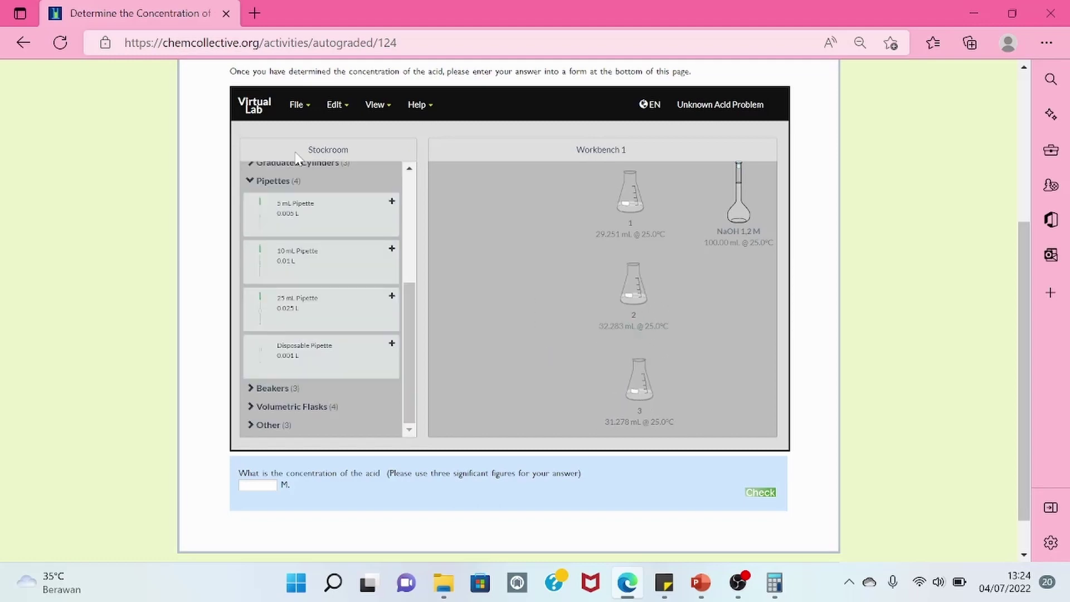
pyautogui.click(269, 425)
pyautogui.moveTo(407, 330); pyautogui.dragTo(346, 420)
pyautogui.click(292, 413)
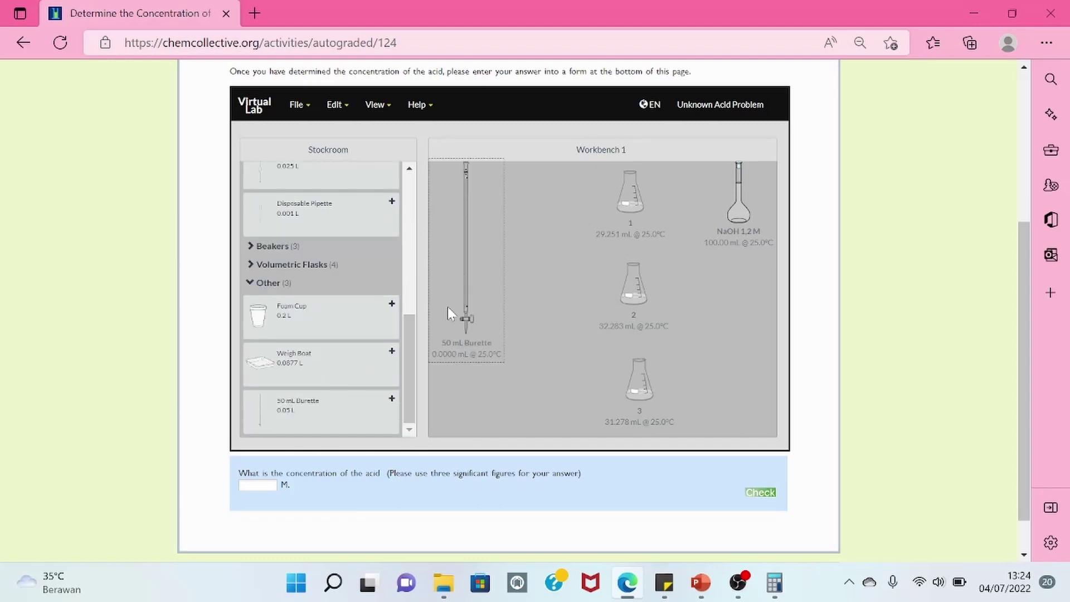
pyautogui.moveTo(466, 319); pyautogui.dragTo(475, 335)
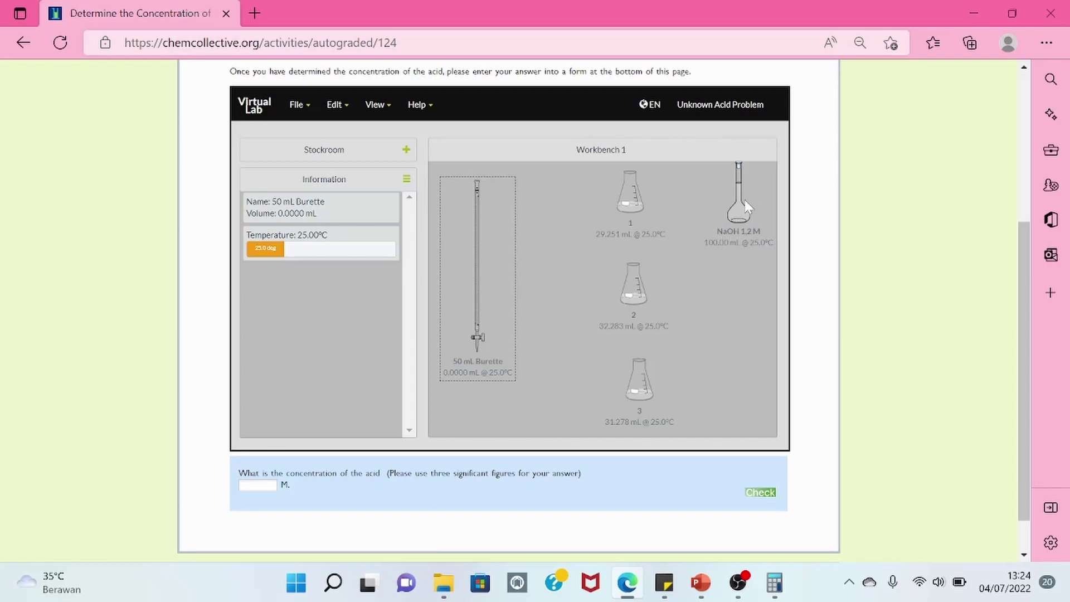
# - Add a 250 mL beaker to the workbench, separate it from the burette and place it below the NaOH flask
pyautogui.click(341, 158)
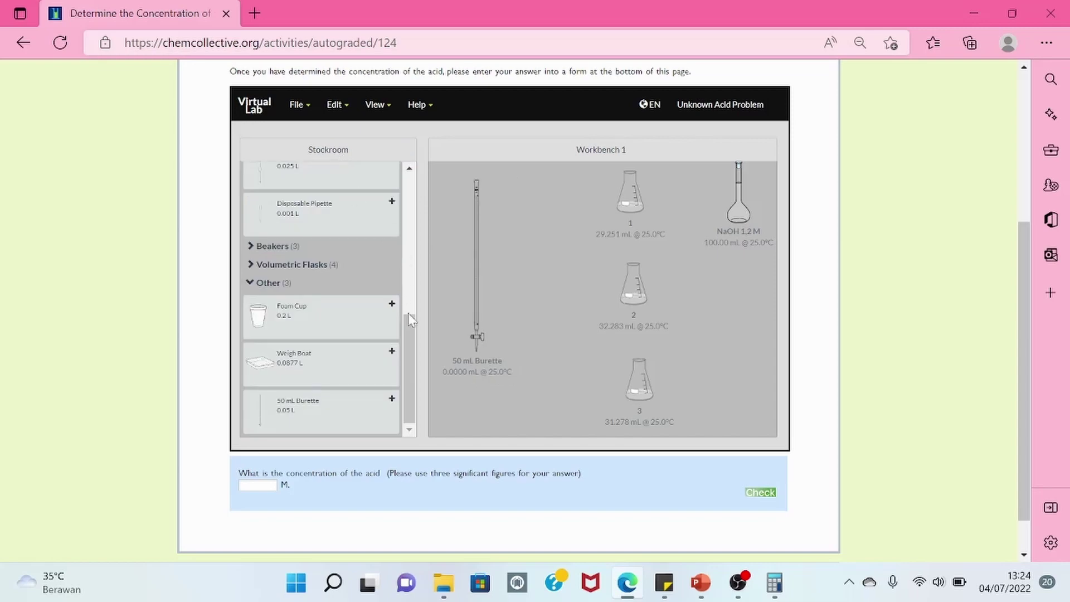
pyautogui.moveTo(411, 333); pyautogui.dragTo(404, 302)
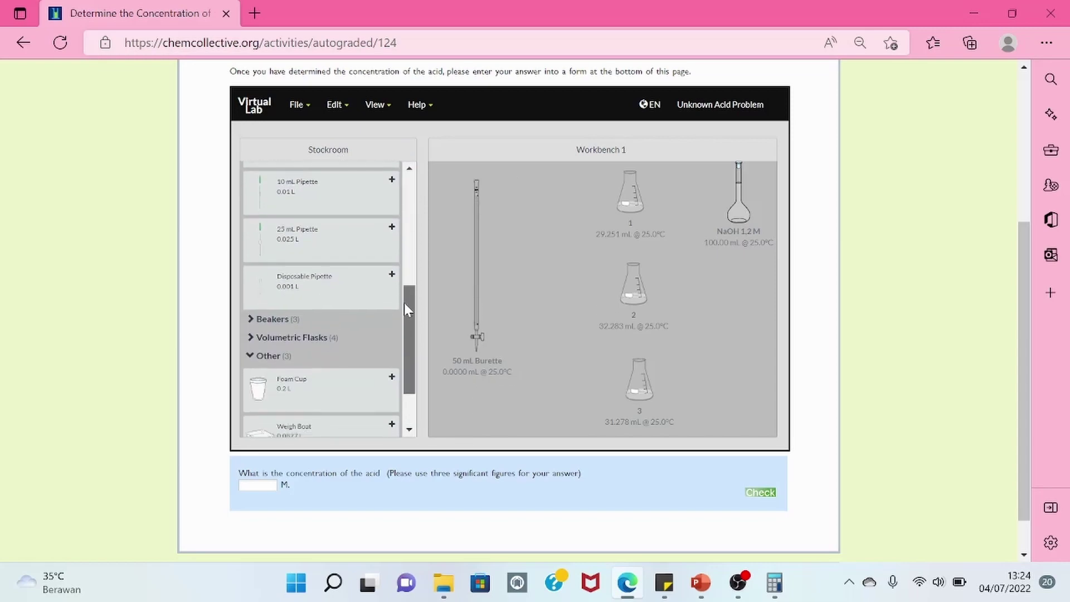
pyautogui.click(276, 319)
pyautogui.click(350, 347)
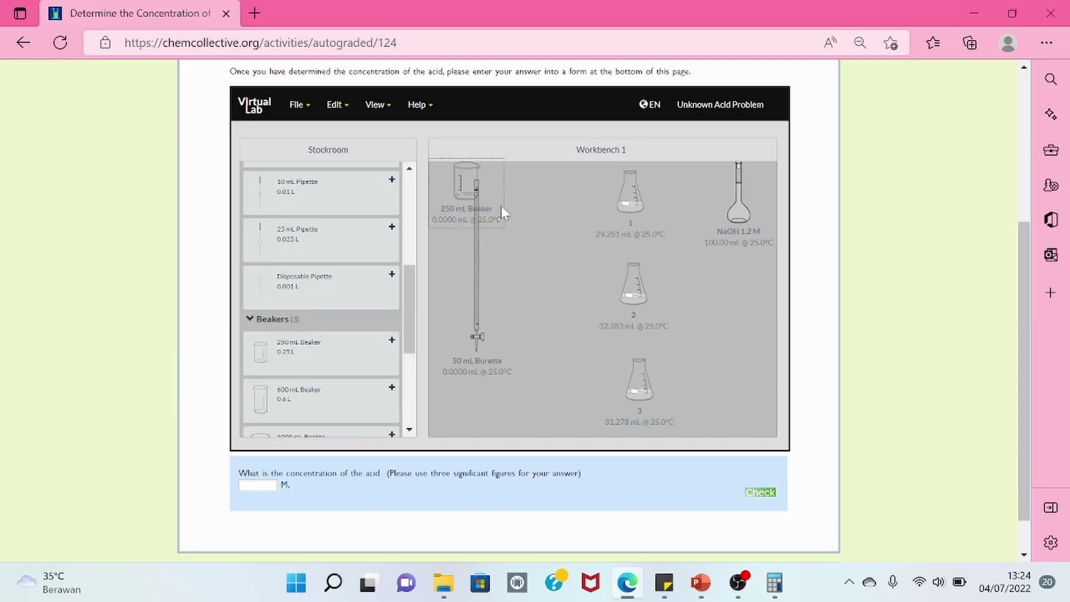
pyautogui.moveTo(474, 195); pyautogui.dragTo(441, 223)
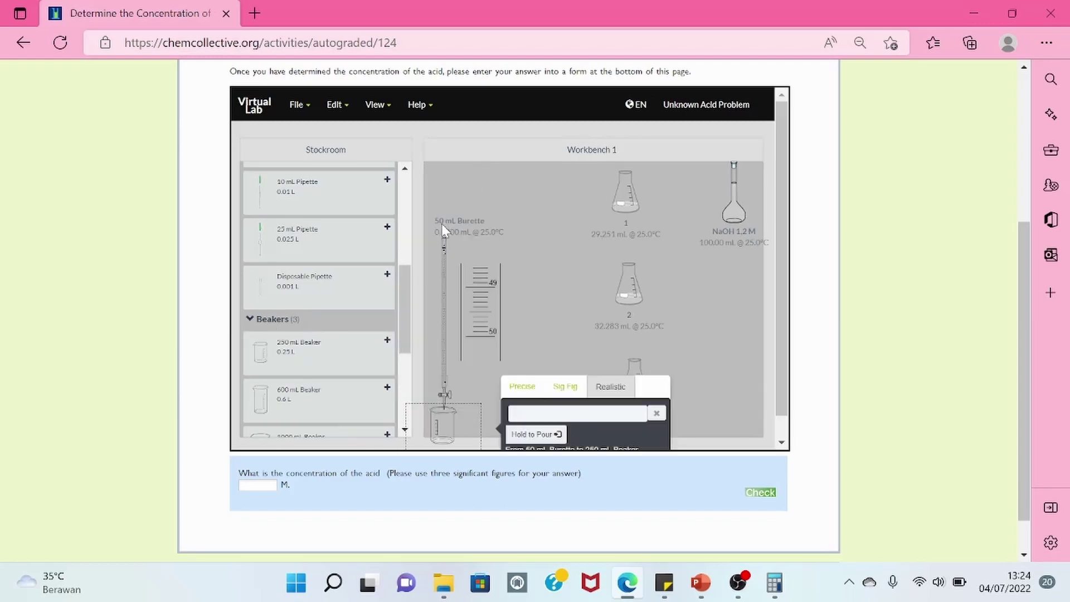
pyautogui.click(656, 413)
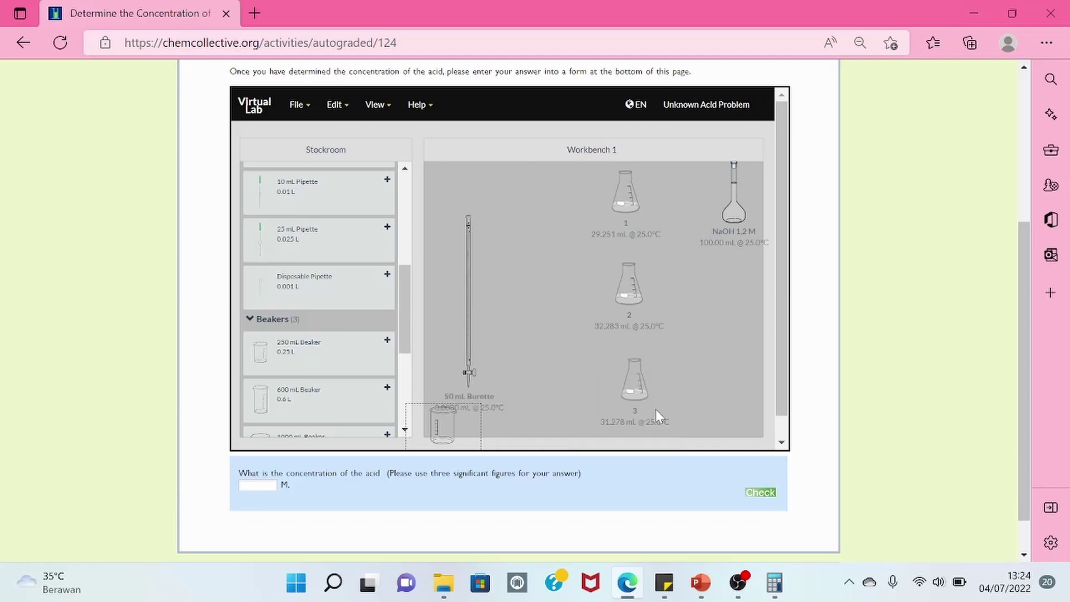
pyautogui.moveTo(473, 344); pyautogui.dragTo(453, 297)
pyautogui.moveTo(444, 411); pyautogui.dragTo(732, 301)
# - Pour 50 mL of NaOH 1,2 M into the 250 mL beaker using precise transfer
pyautogui.moveTo(738, 220); pyautogui.dragTo(732, 333)
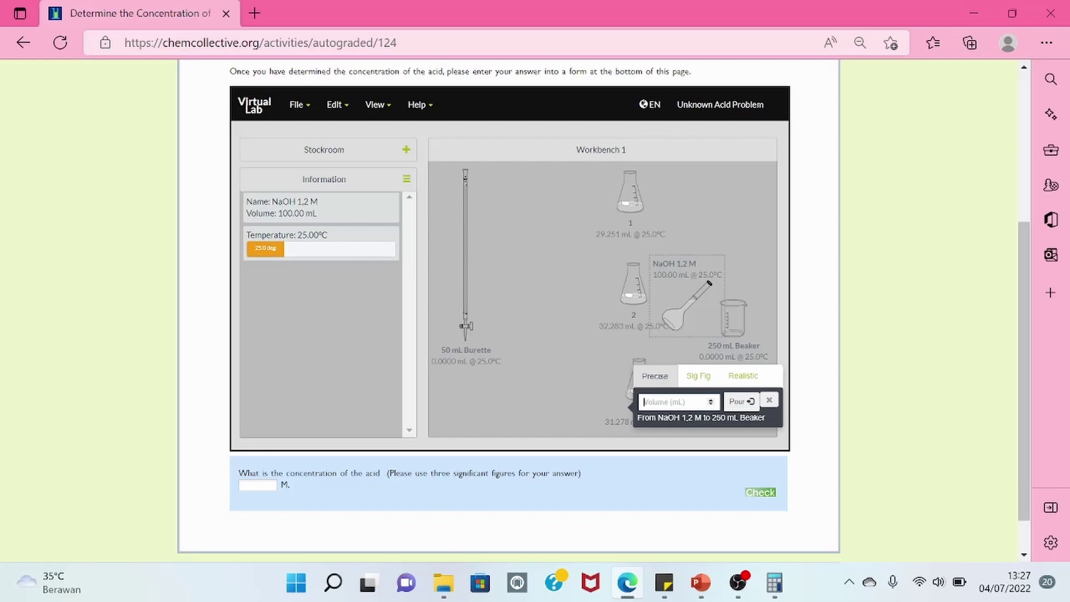
pyautogui.write('50')
pyautogui.click(740, 402)
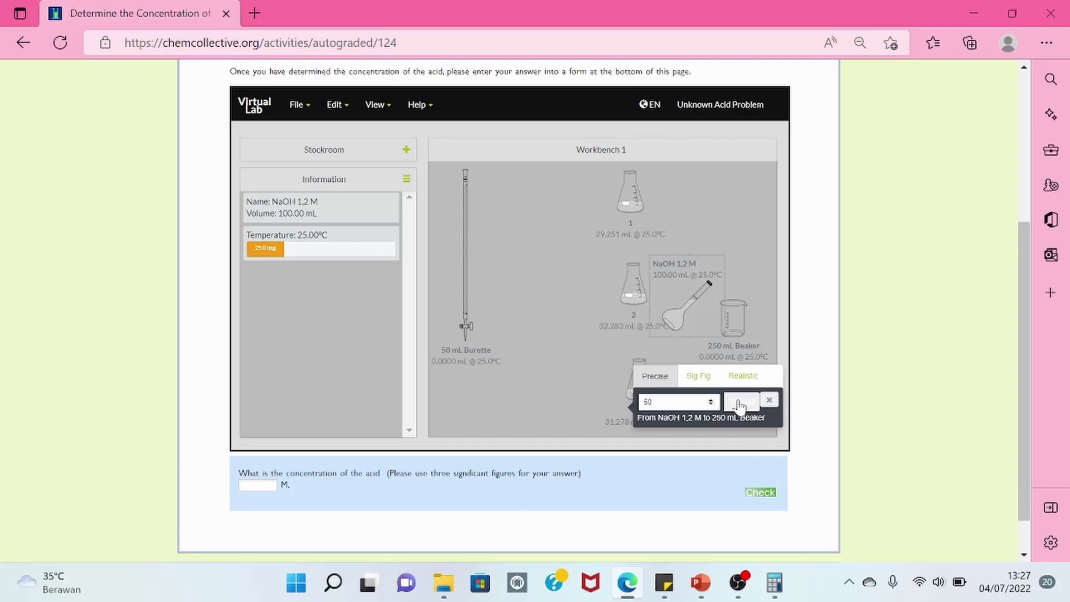
pyautogui.click(770, 400)
# - Transfer 50 mL of NaOH from the 250 mL beaker into the 50 mL burette using precise transfer
pyautogui.moveTo(741, 333); pyautogui.dragTo(471, 258)
pyautogui.write('50')
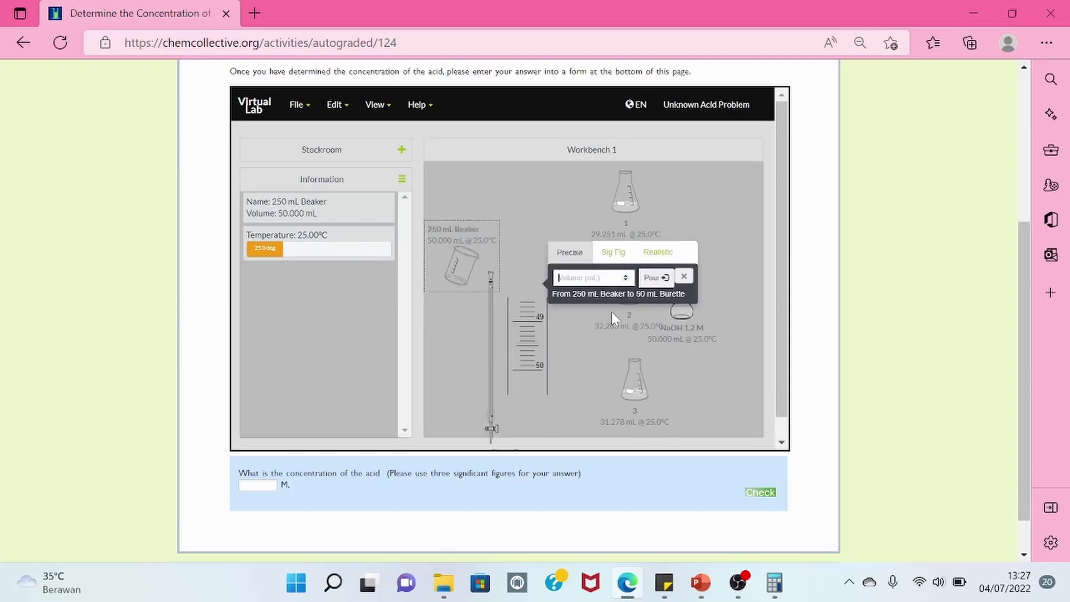
pyautogui.click(654, 279)
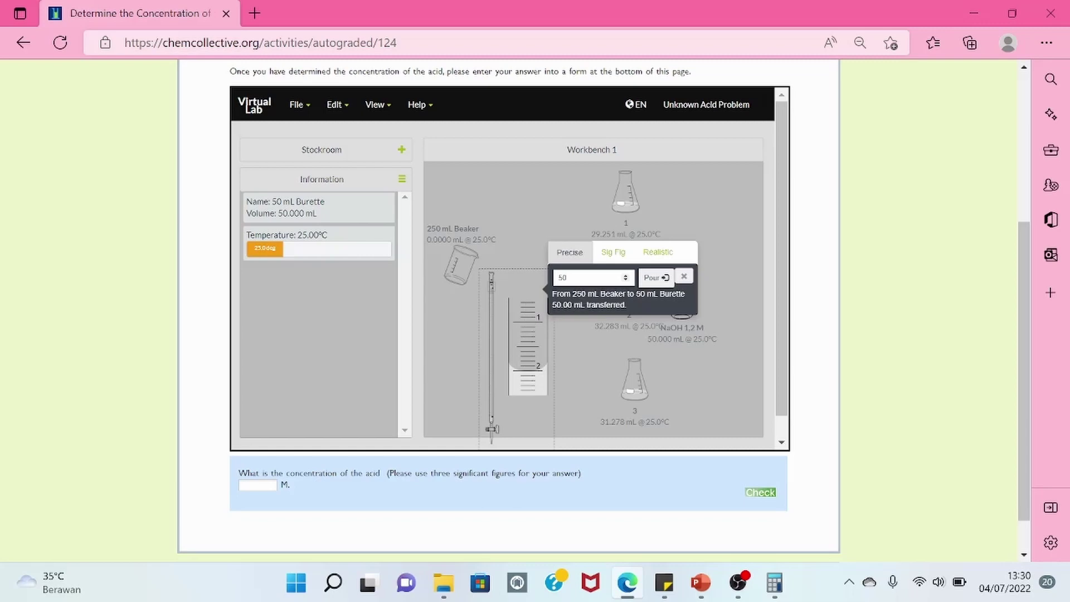
# - Try to pour another 2 mL from the emptied beaker into the burette, and end the transfer
pyautogui.press('BackSpace')
pyautogui.write('2')
pyautogui.click(657, 278)
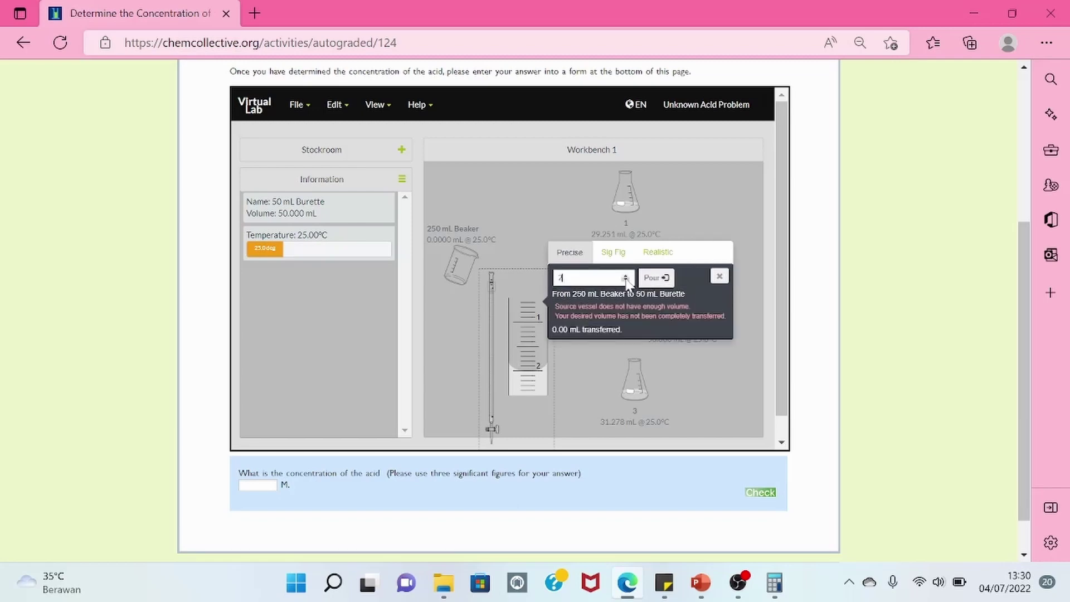
pyautogui.click(720, 276)
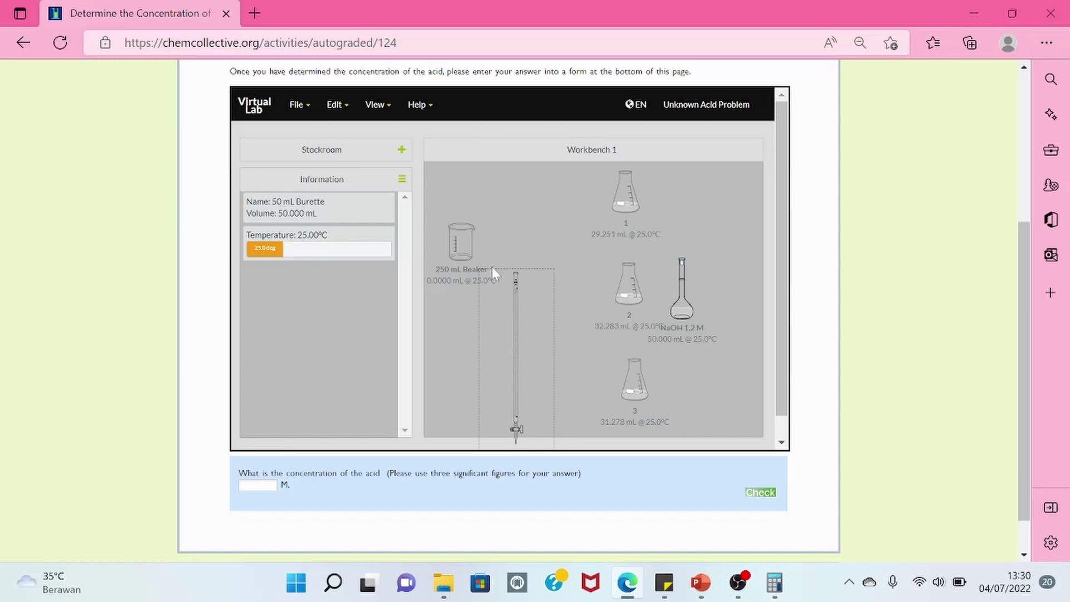
# - Pour another 20 mL of NaOH 1,2 M into the 250 mL beaker using precise transfer
pyautogui.moveTo(680, 309); pyautogui.dragTo(453, 230)
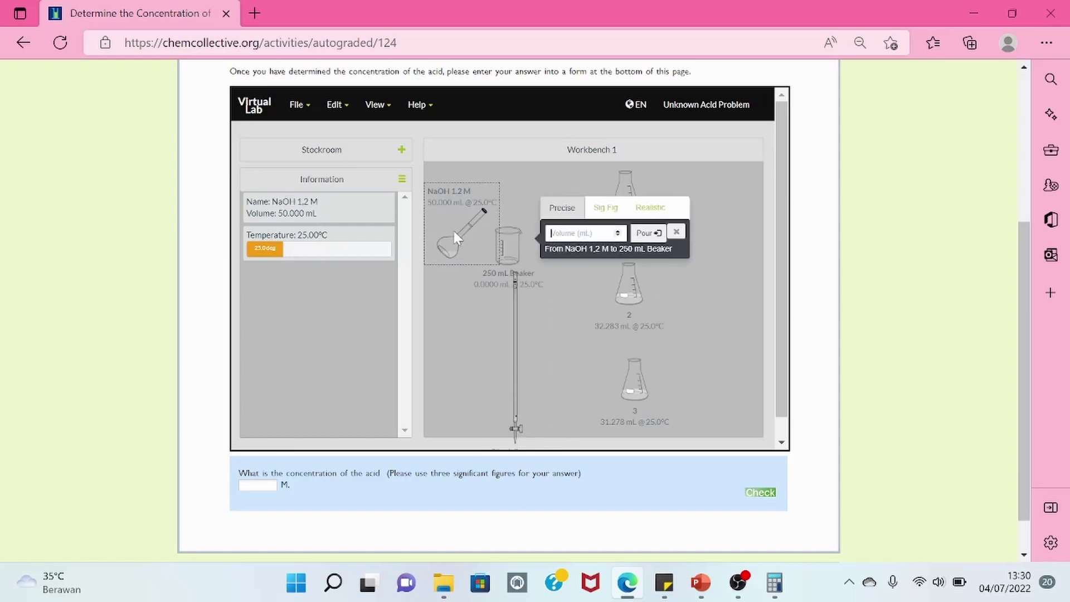
pyautogui.write('20')
pyautogui.click(641, 239)
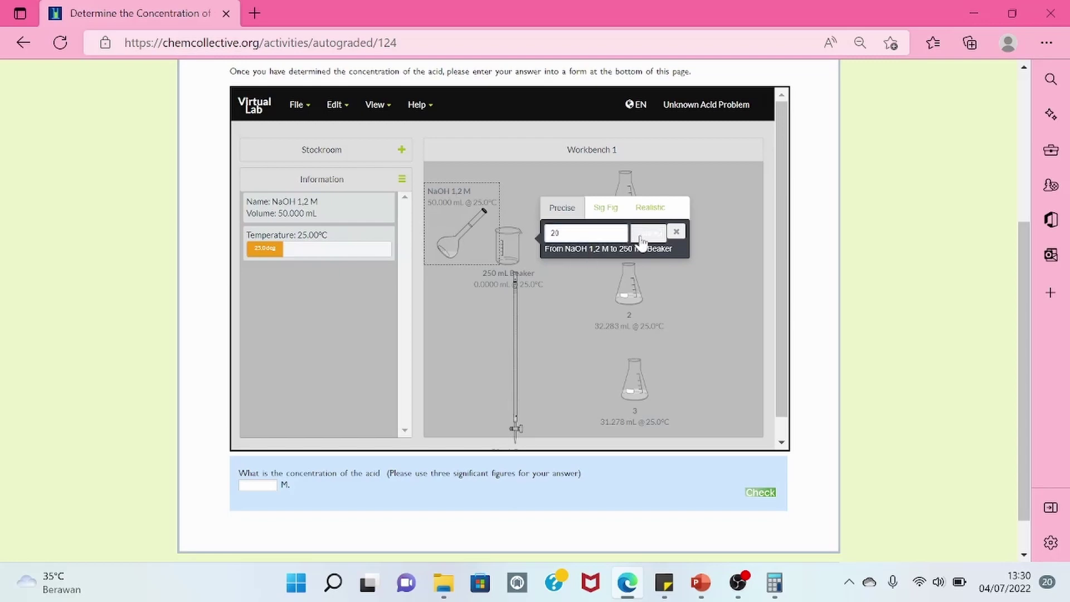
pyautogui.click(676, 232)
# - Top up the burette with 2 mL of NaOH from the beaker using precise transfer
pyautogui.moveTo(513, 252); pyautogui.dragTo(519, 304)
pyautogui.write('2')
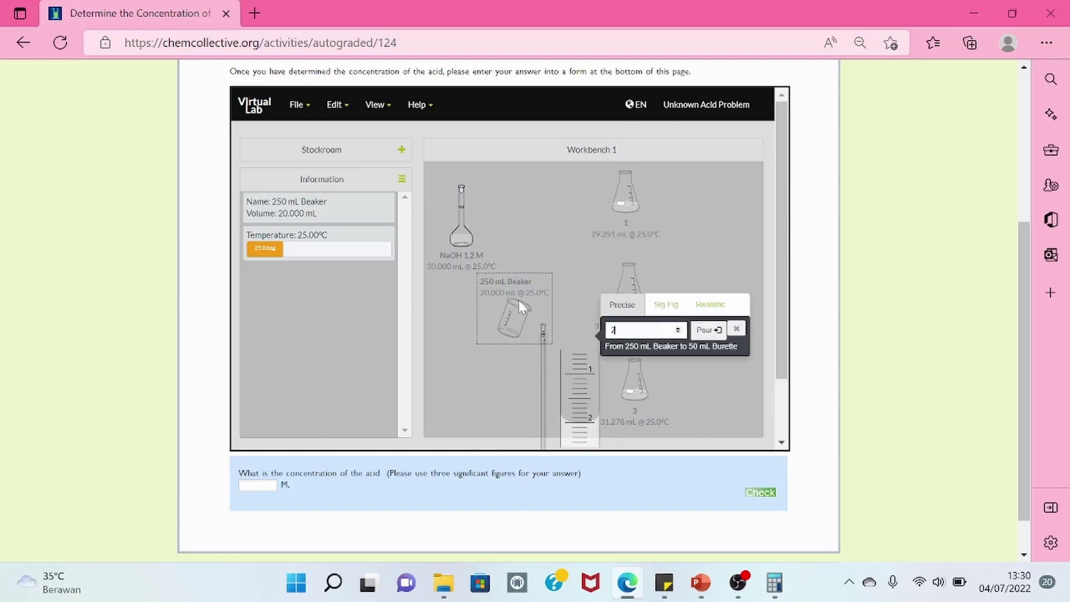
pyautogui.click(708, 329)
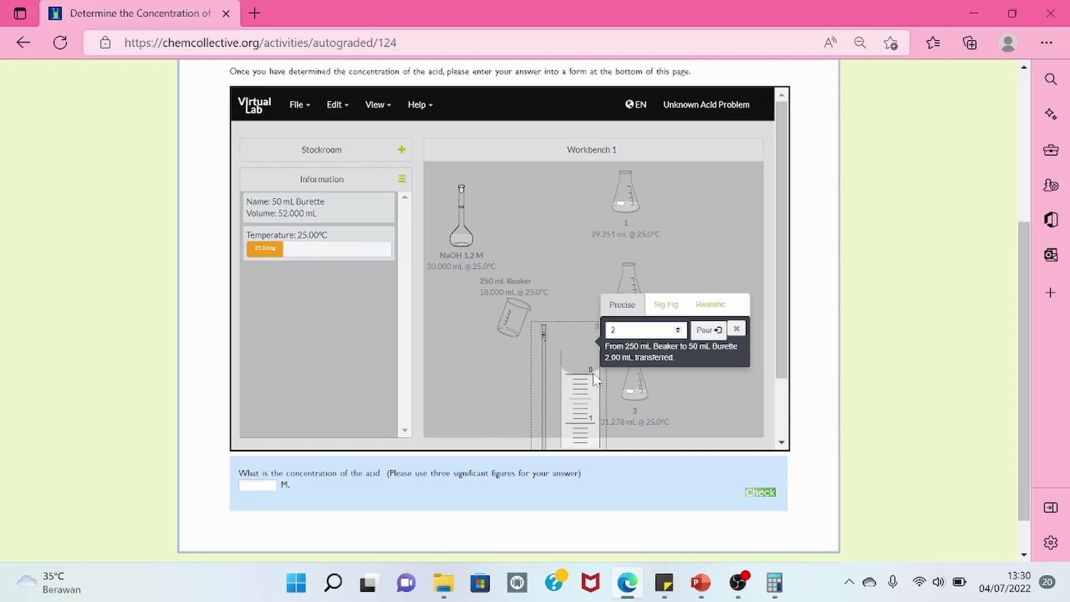
pyautogui.click(736, 329)
# - Move the beaker aside, stand the burette in open space and set it up over flask 1 for pouring
pyautogui.moveTo(520, 310); pyautogui.dragTo(701, 270)
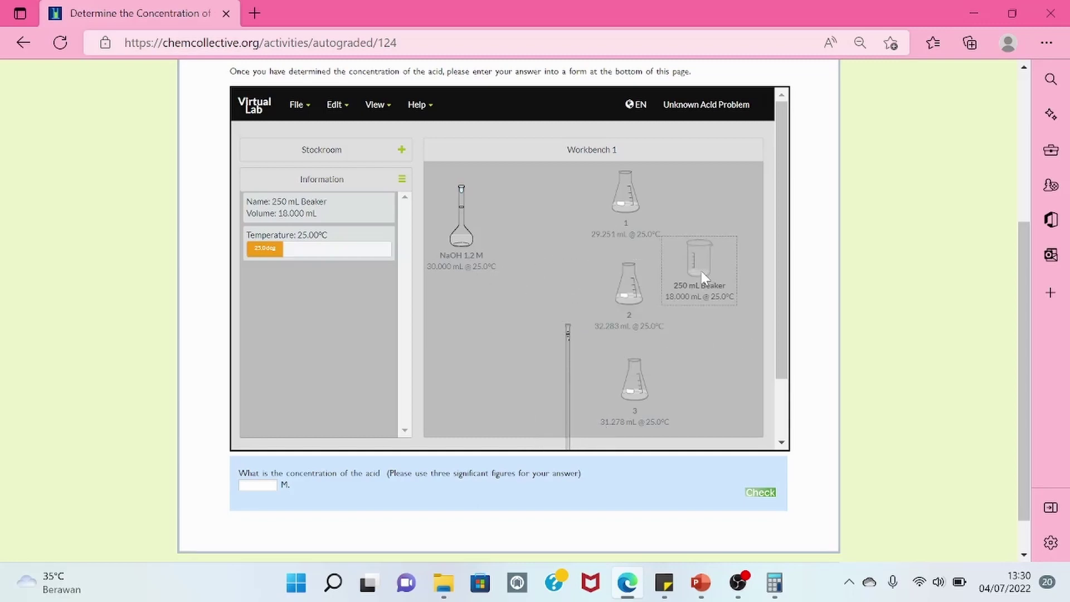
pyautogui.moveTo(571, 376); pyautogui.dragTo(551, 208)
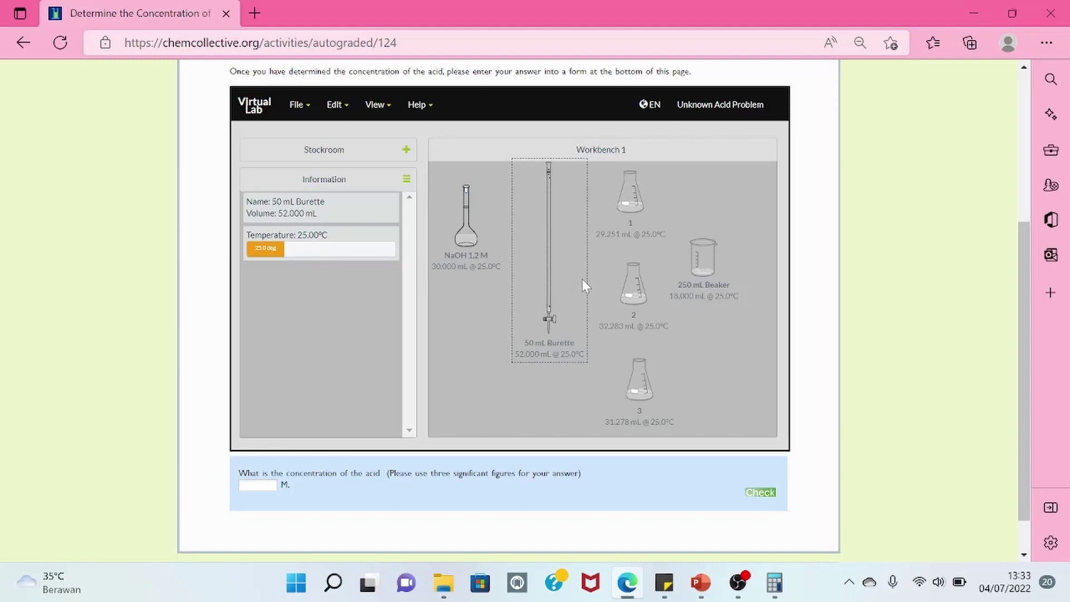
pyautogui.moveTo(617, 223); pyautogui.dragTo(539, 452)
pyautogui.moveTo(544, 312); pyautogui.dragTo(546, 379)
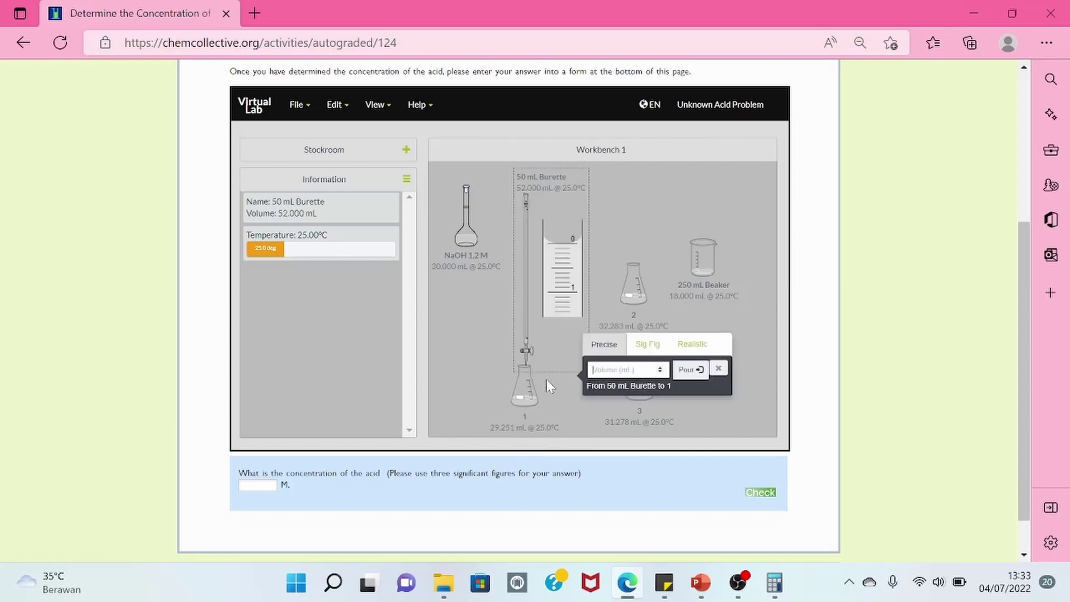
# - Titrate flask 1 with about 31.6 mL of NaOH from the burette using realistic transfer, until the solution turns pink
pyautogui.click(690, 348)
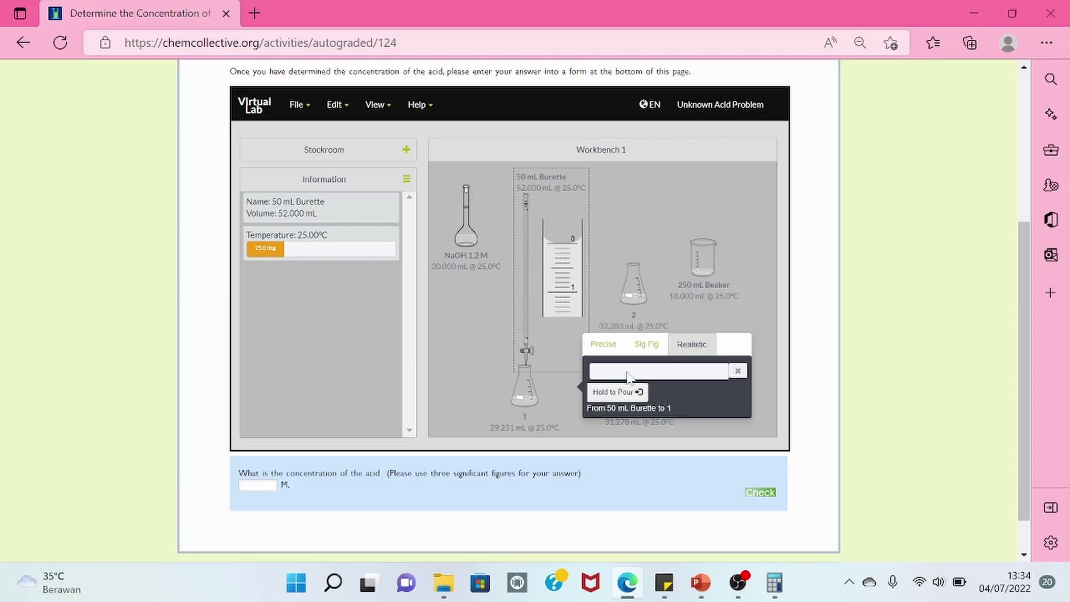
pyautogui.click(620, 394)
pyautogui.moveTo(620, 394); pyautogui.dragTo(620, 394)
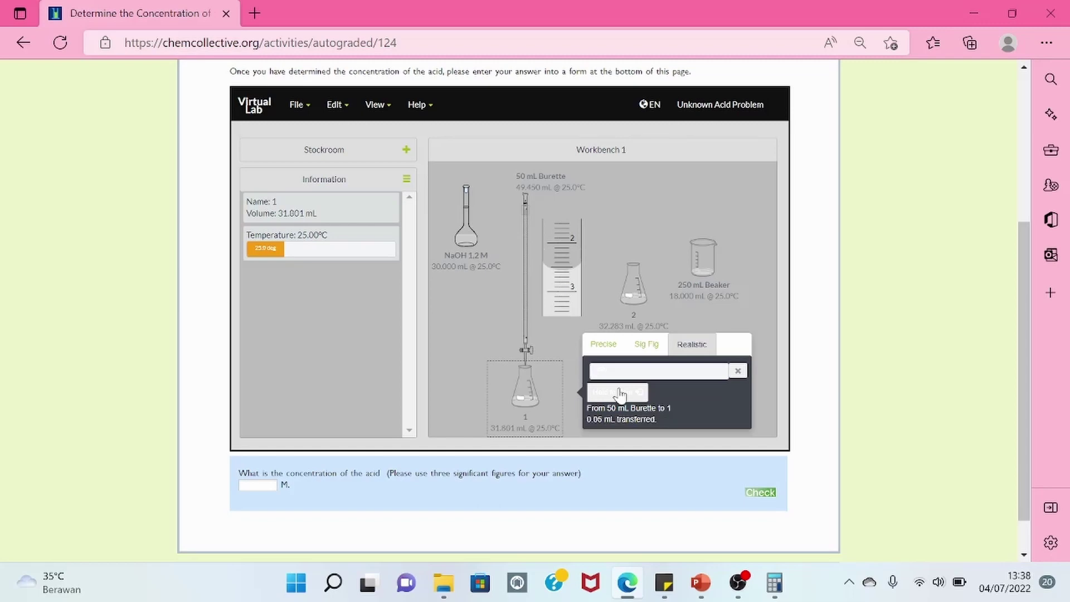
pyautogui.moveTo(620, 394); pyautogui.dragTo(620, 394)
pyautogui.click(621, 393)
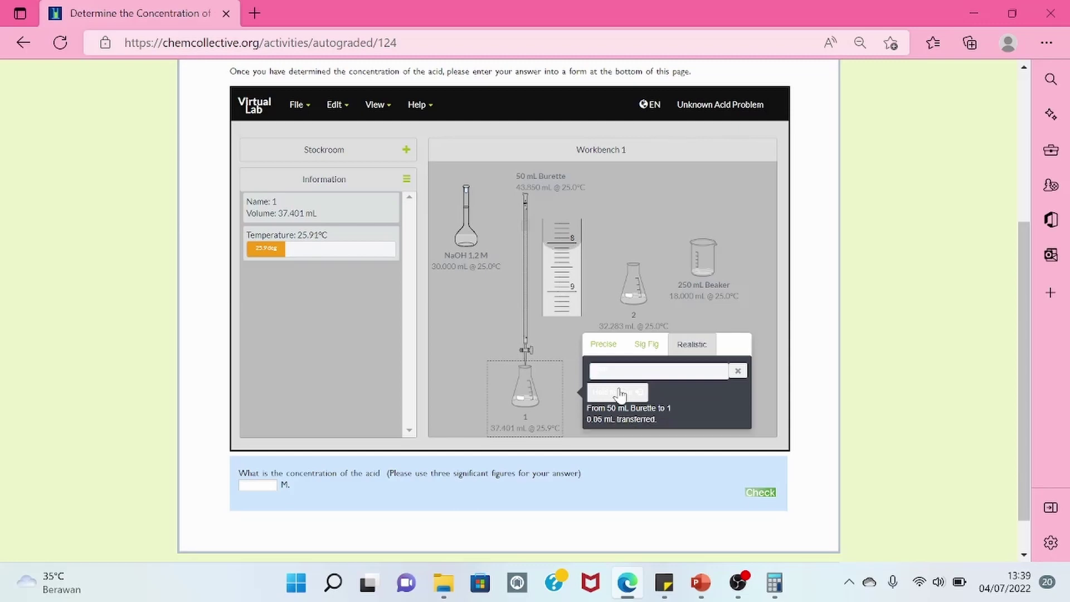
pyautogui.click(620, 394)
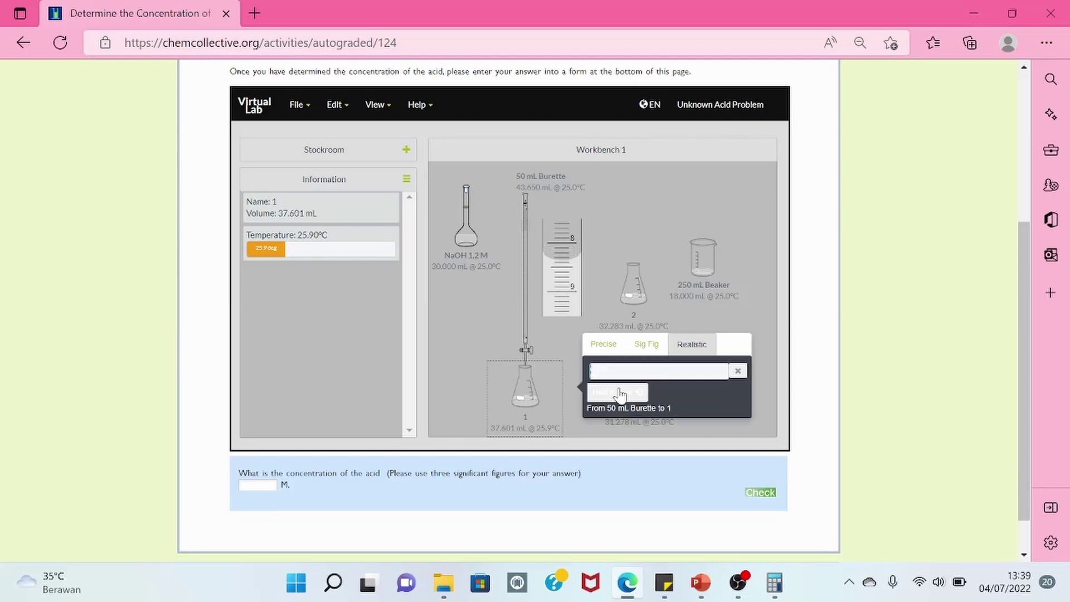
pyautogui.click(621, 394)
pyautogui.click(621, 394)
pyautogui.click(621, 394)
pyautogui.click(621, 393)
pyautogui.click(620, 393)
pyautogui.click(621, 394)
pyautogui.click(621, 394)
pyautogui.click(621, 394)
pyautogui.click(620, 394)
pyautogui.click(620, 394)
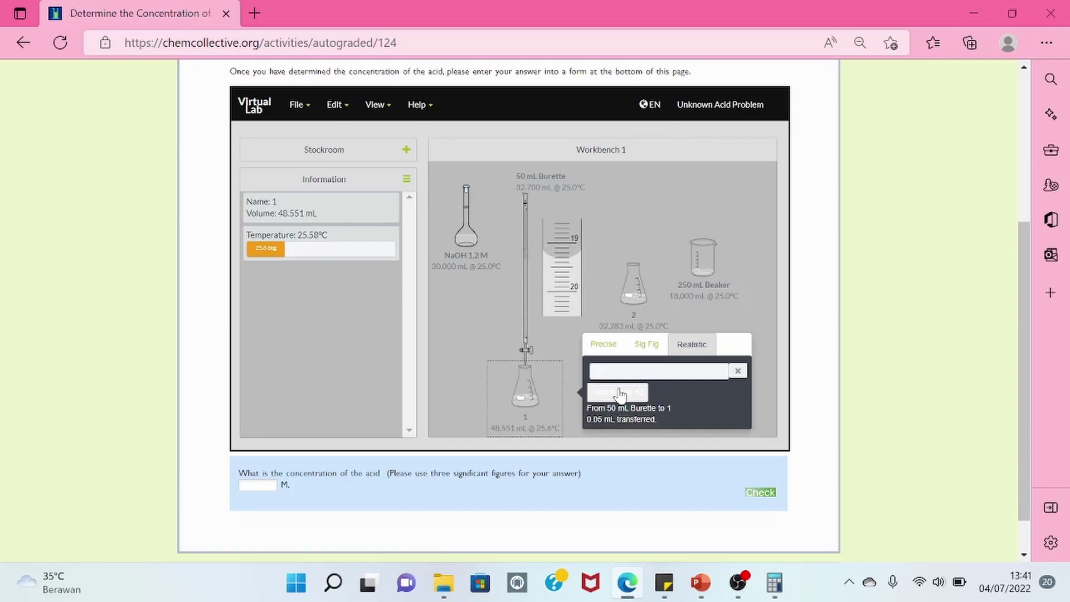
pyautogui.click(621, 393)
pyautogui.click(620, 394)
pyautogui.click(621, 393)
pyautogui.click(620, 394)
pyautogui.click(621, 394)
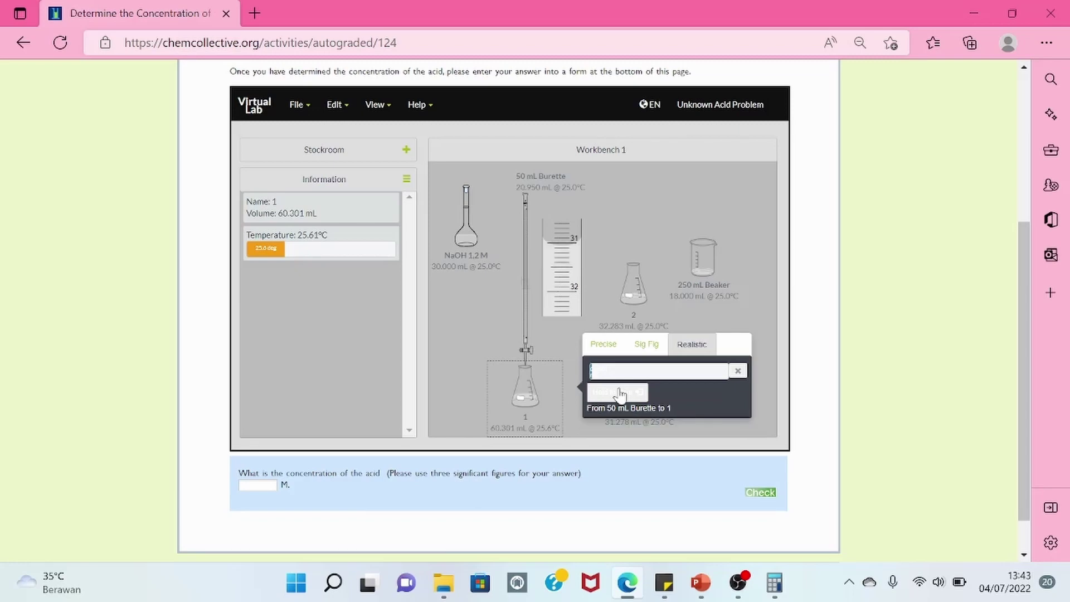
pyautogui.click(620, 394)
pyautogui.moveTo(620, 394); pyautogui.dragTo(621, 394)
pyautogui.click(620, 393)
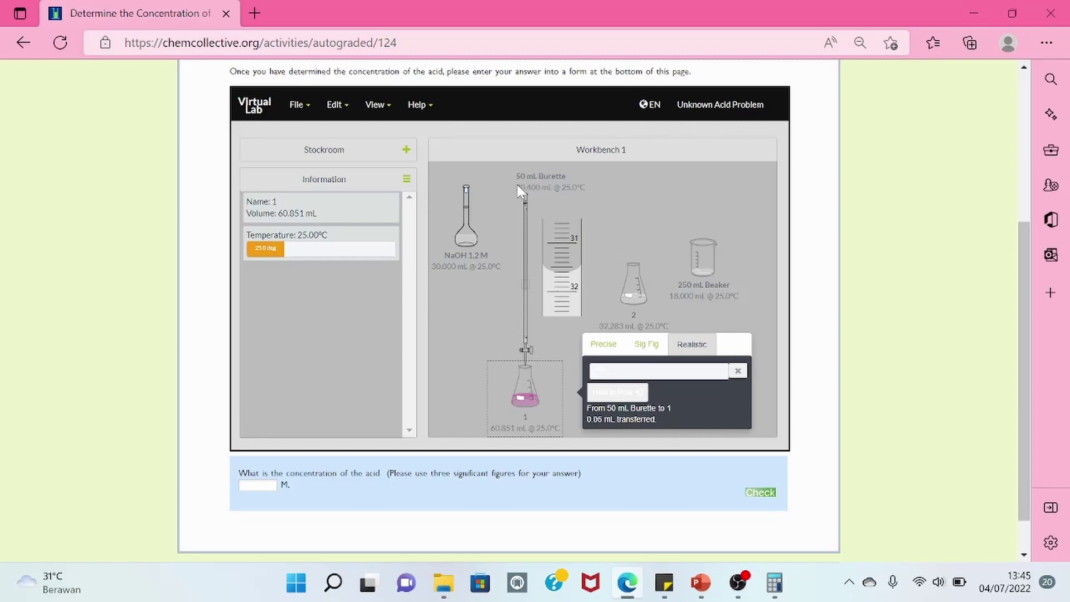
# - Switch to Calculator and subtract the remaining 20,4 mL in the burette from 52 mL, then minimize it
pyautogui.click(774, 583)
pyautogui.write('52')
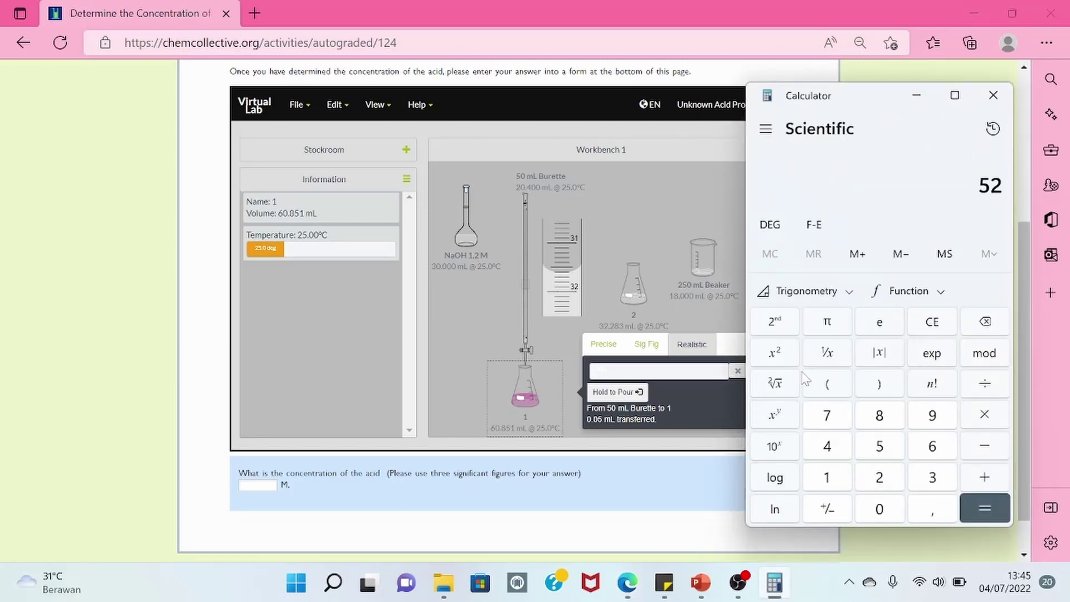
pyautogui.press('-')
pyautogui.write('20,4')
pyautogui.press('Return')
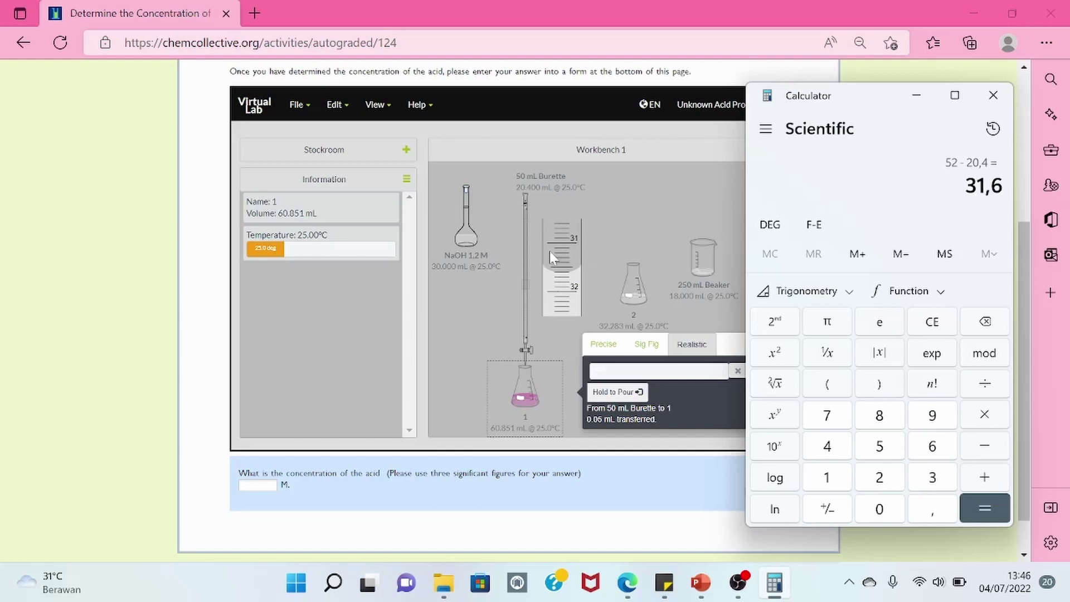
pyautogui.click(917, 94)
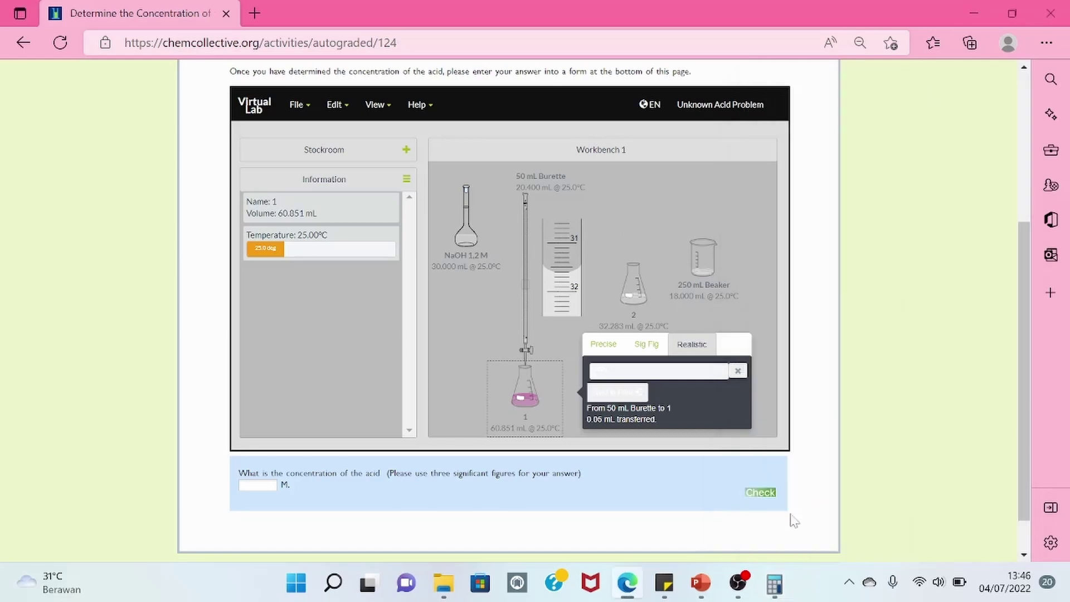
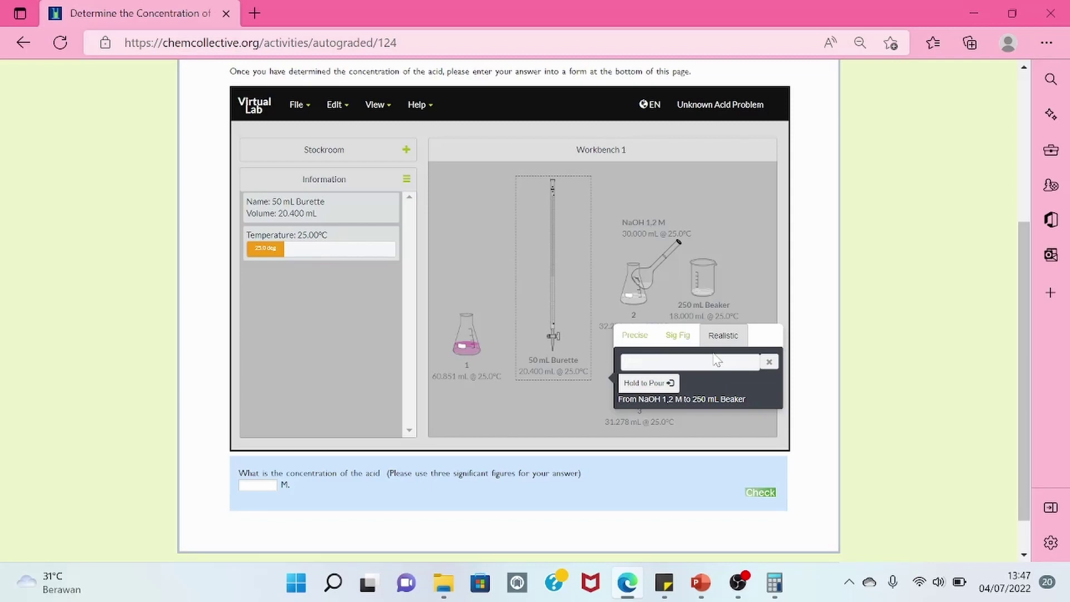
# - Pour 30 mL of NaOH 1,2 M into the 250 mL beaker using precise transfer and move the NaOH flask aside
pyautogui.click(635, 335)
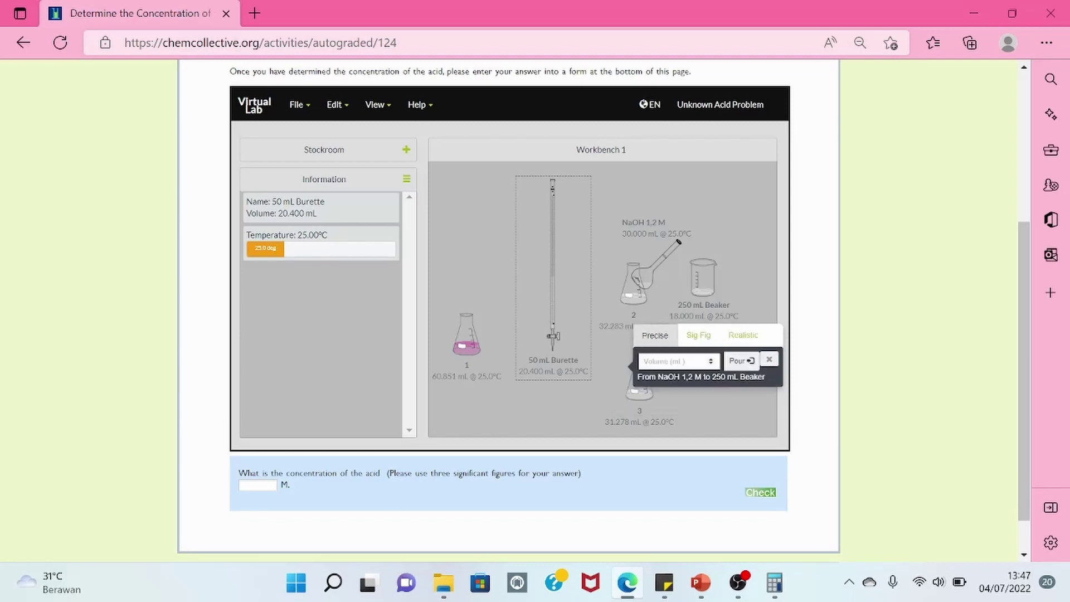
pyautogui.write('30')
pyautogui.click(741, 361)
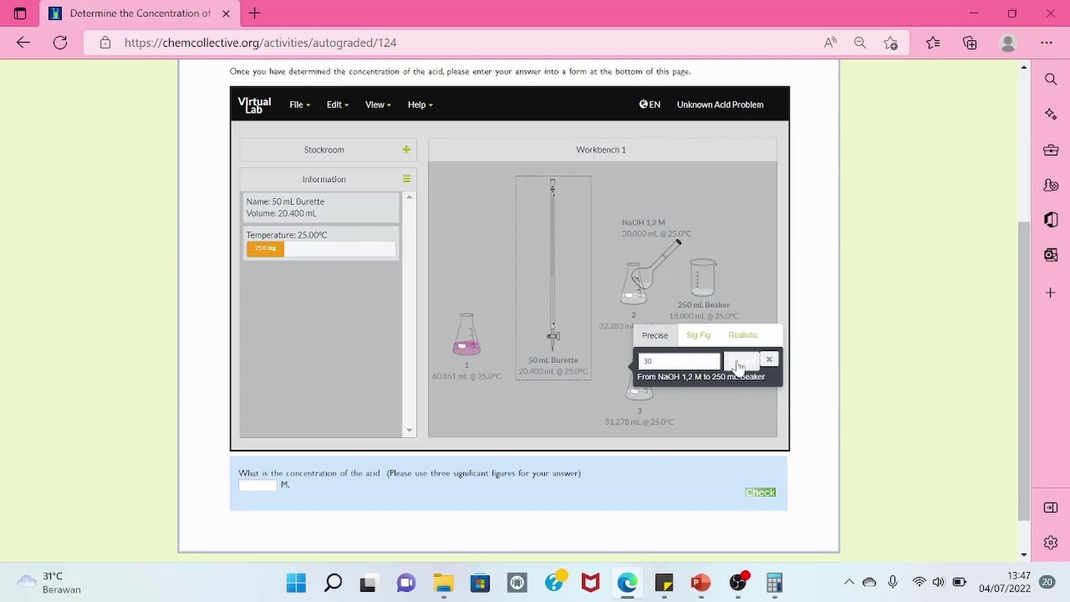
pyautogui.click(770, 361)
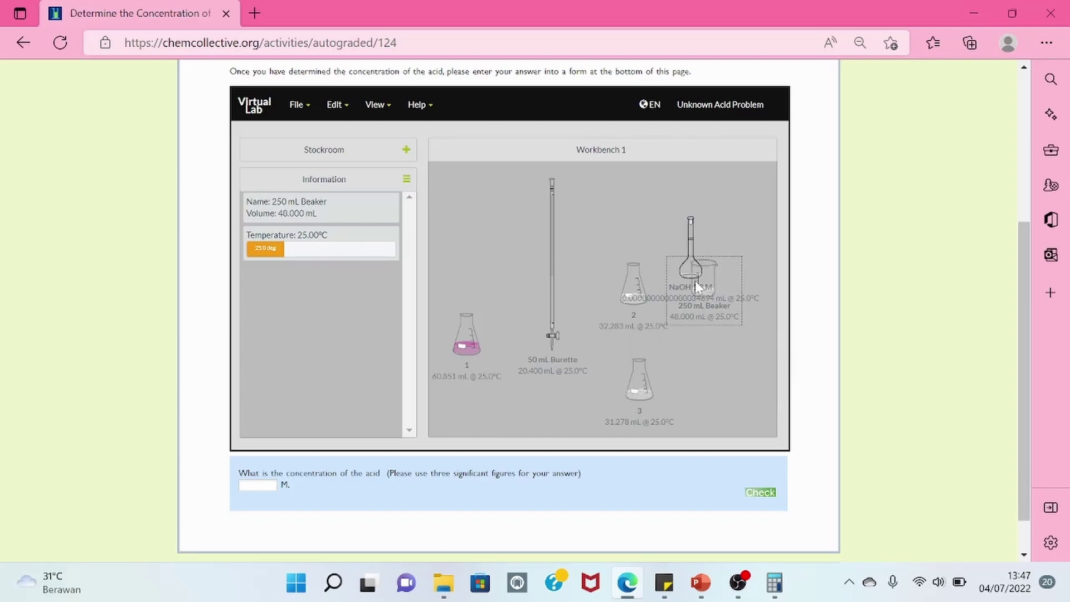
pyautogui.moveTo(691, 238); pyautogui.dragTo(466, 186)
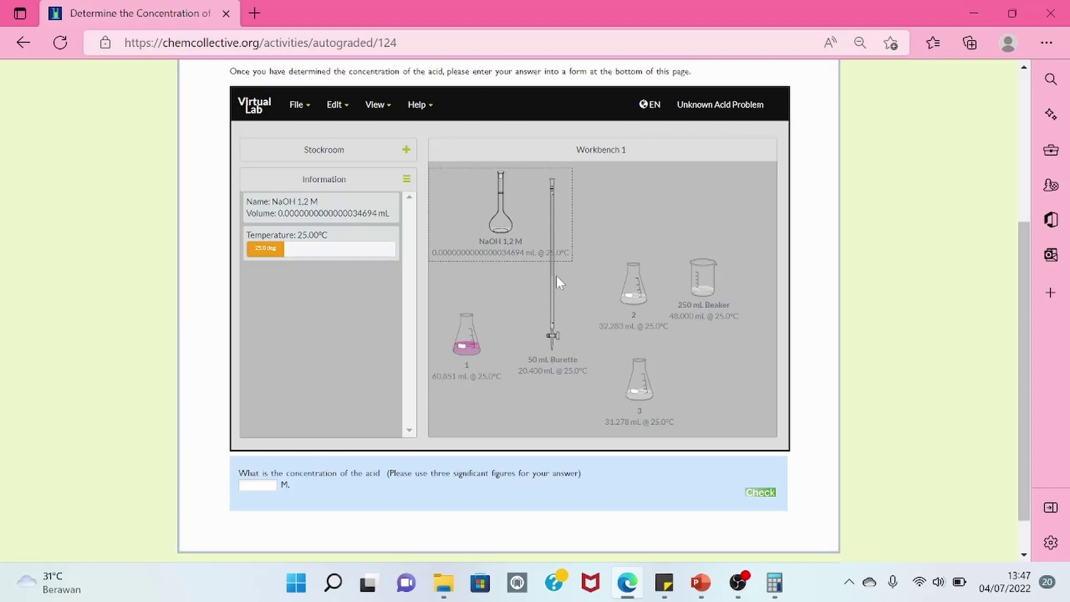
# - Refill the 50 mL burette with 31,6 mL of NaOH from the 250 mL beaker using precise transfer
pyautogui.moveTo(557, 276); pyautogui.dragTo(584, 278)
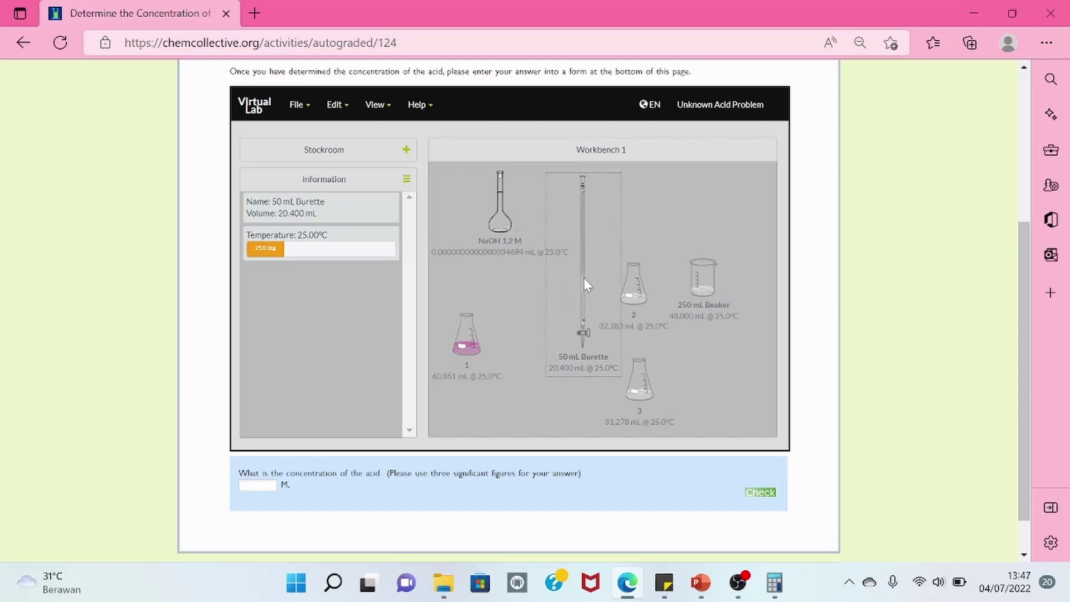
pyautogui.click(707, 275)
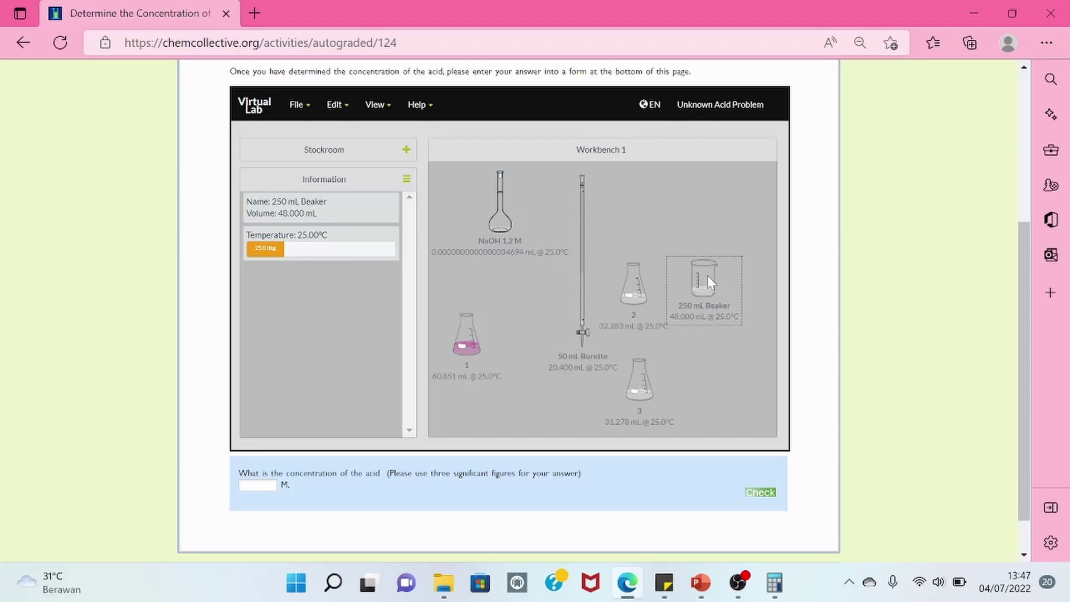
pyautogui.moveTo(708, 275); pyautogui.dragTo(596, 268)
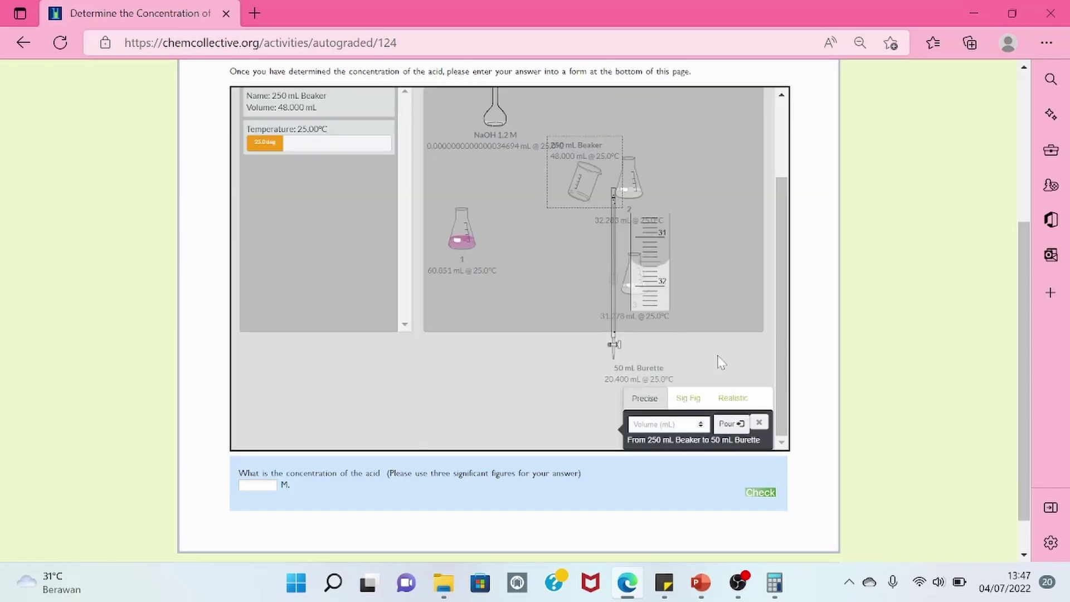
pyautogui.write('31.6')
pyautogui.click(719, 425)
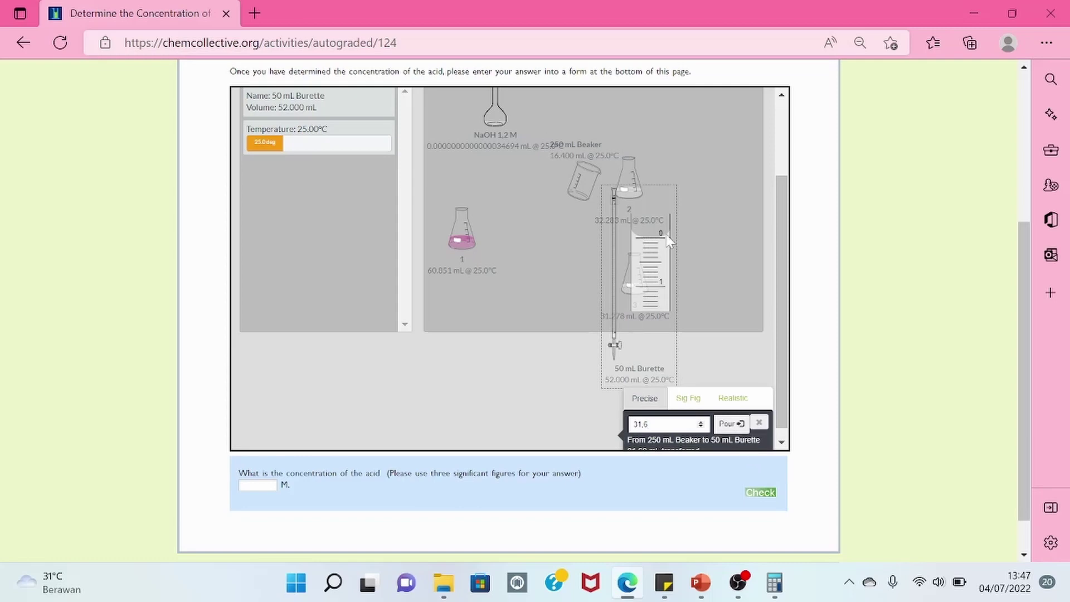
pyautogui.click(759, 423)
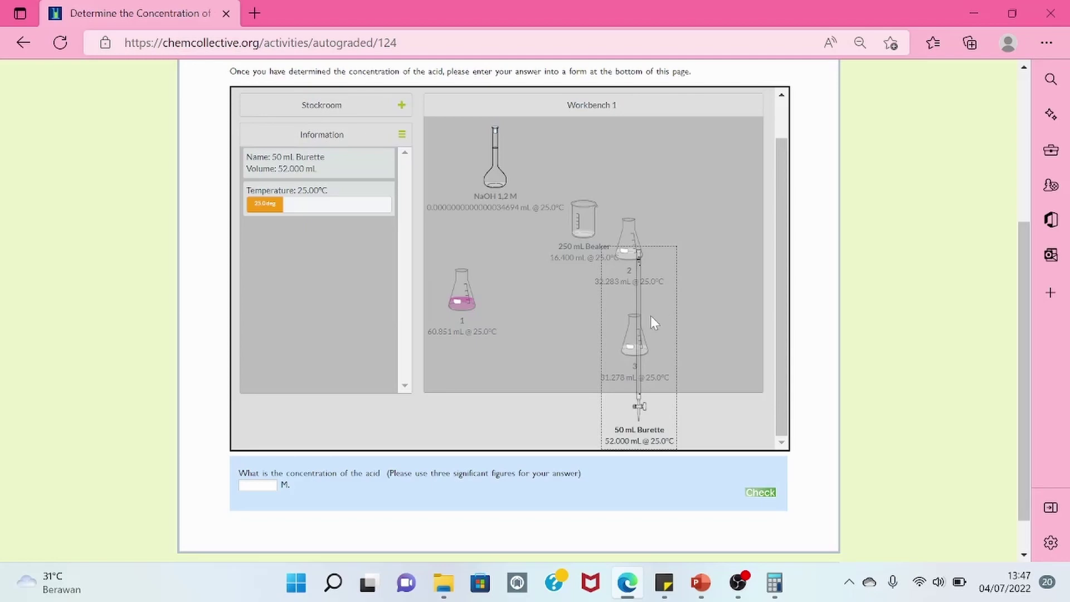
# - Stand the burette in open space over flask 2 and release about 0.15 mL of NaOH into it using realistic transfer
pyautogui.moveTo(717, 256); pyautogui.dragTo(737, 216)
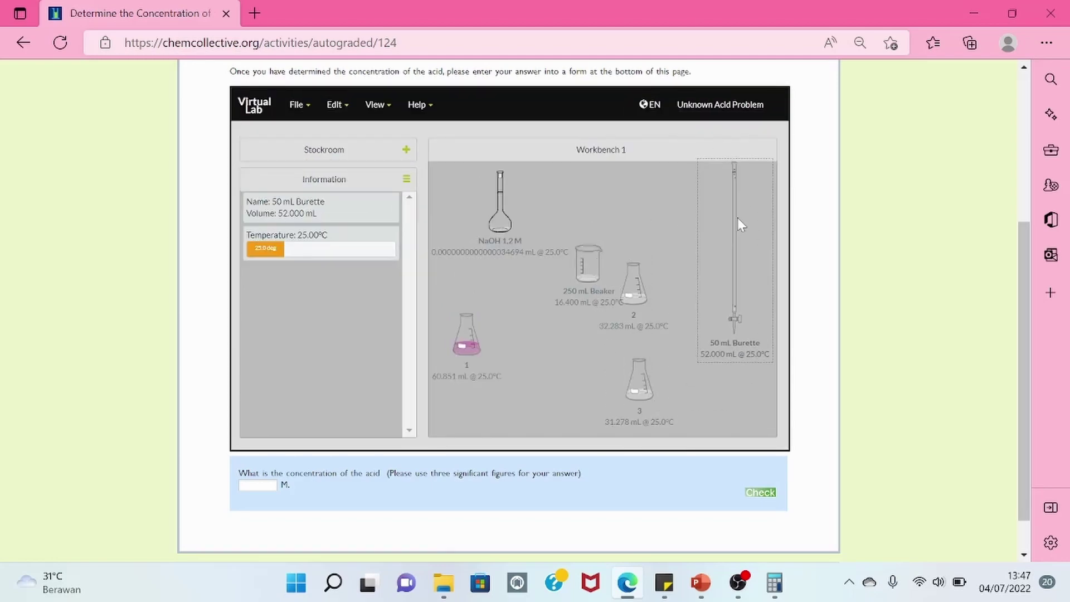
pyautogui.moveTo(639, 293); pyautogui.dragTo(742, 383)
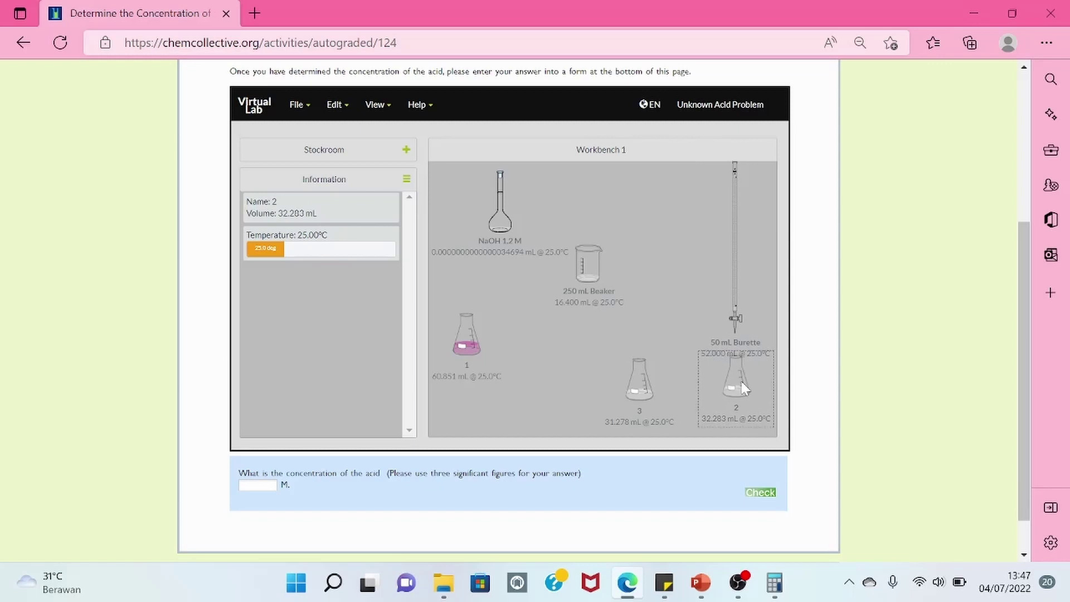
pyautogui.click(732, 298)
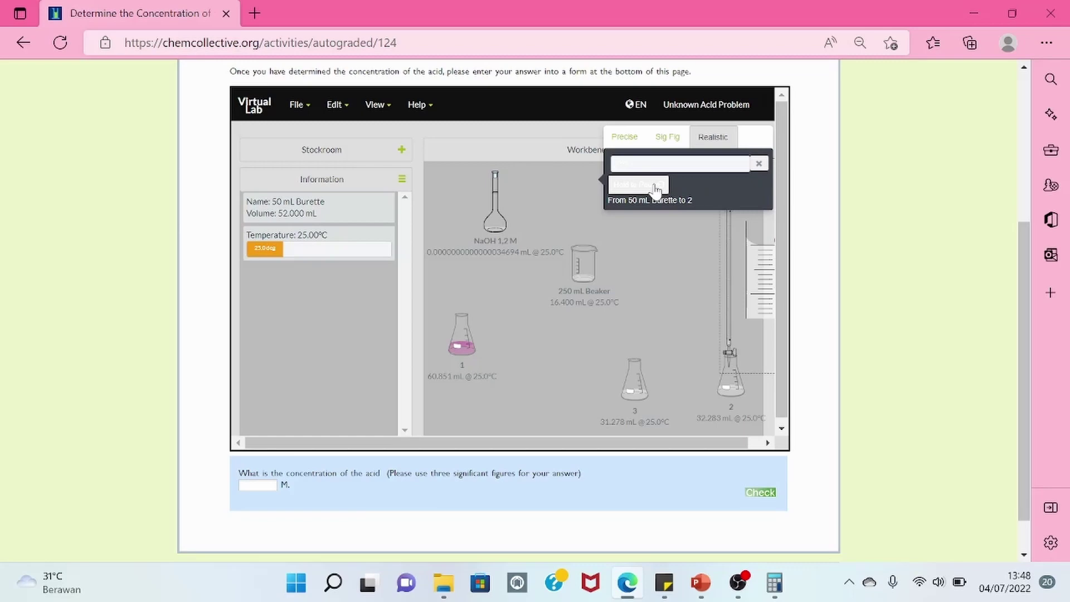
pyautogui.click(656, 189)
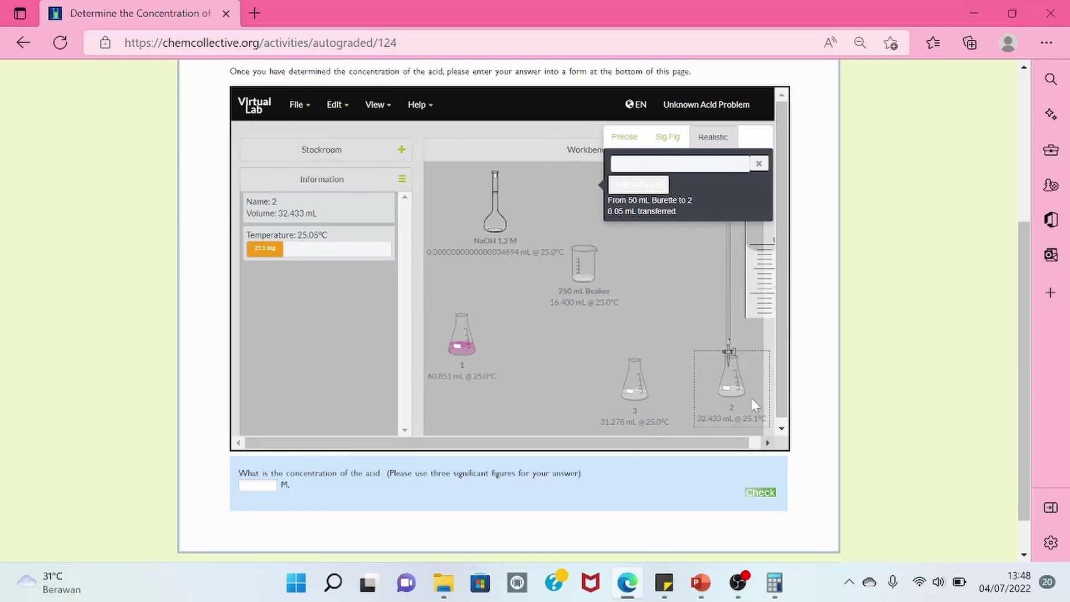
pyautogui.click(734, 370)
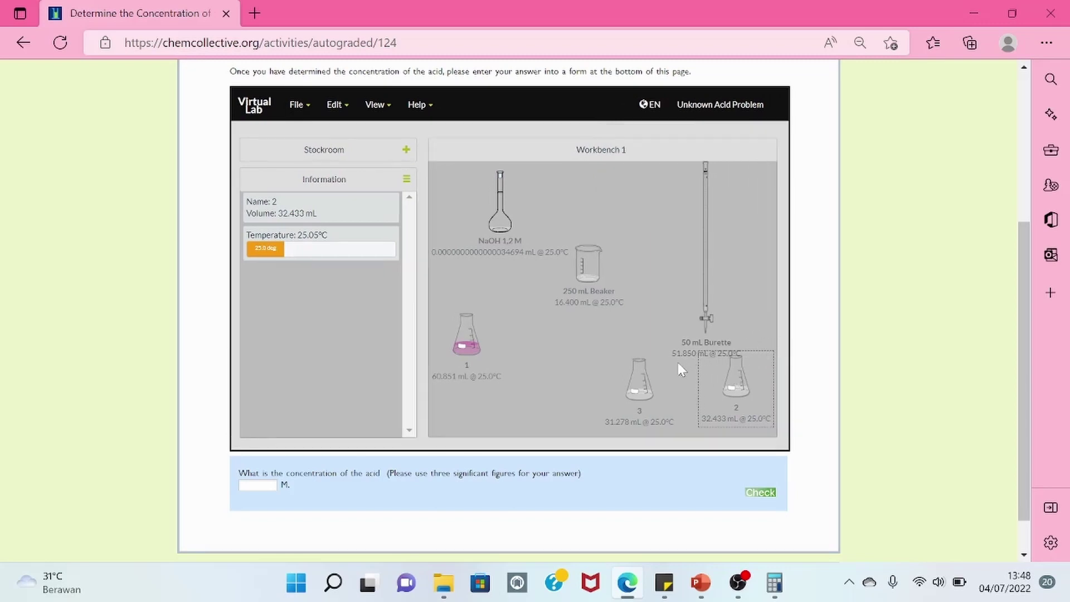
# - Move flask 3 aside, set the burette over flask 2 again and pour in about 30.6 mL of NaOH using realistic transfer
pyautogui.moveTo(739, 388); pyautogui.dragTo(547, 372)
pyautogui.moveTo(710, 296); pyautogui.dragTo(707, 361)
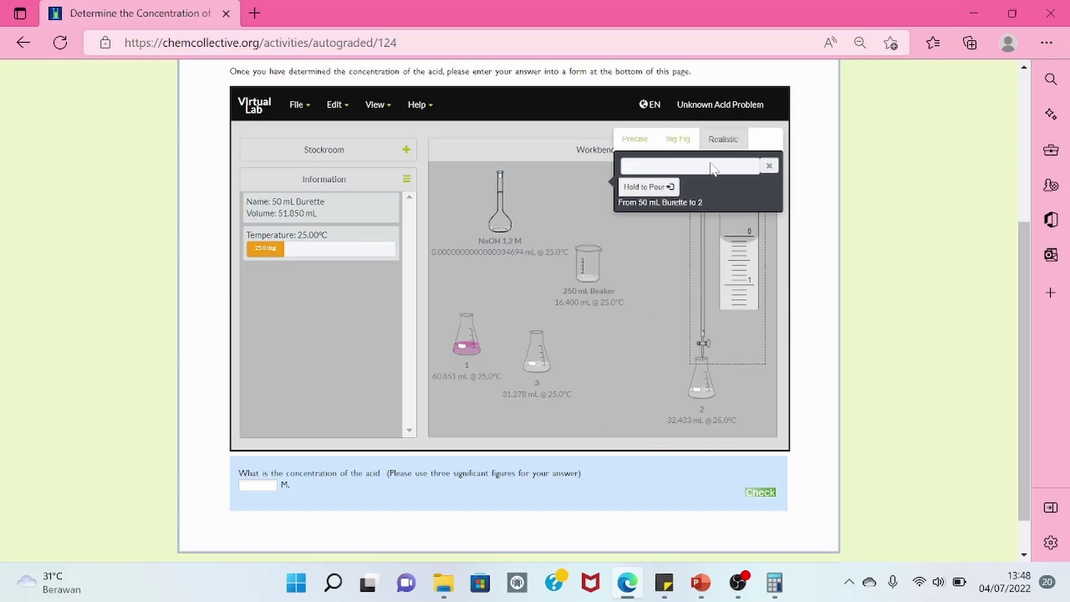
pyautogui.click(672, 189)
pyautogui.moveTo(672, 190); pyautogui.dragTo(672, 191)
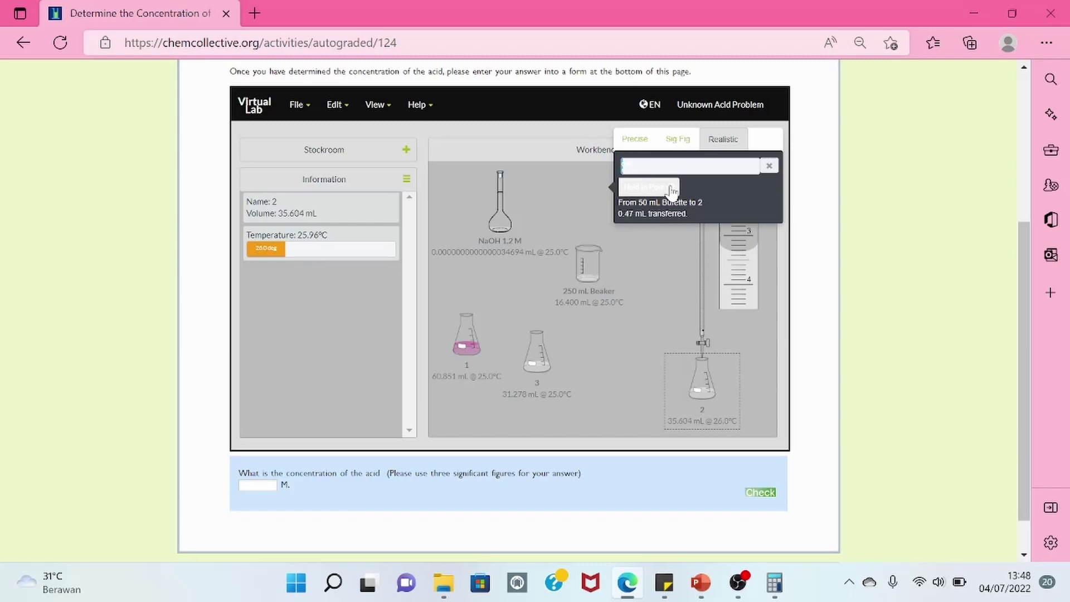
pyautogui.moveTo(673, 192); pyautogui.dragTo(676, 196)
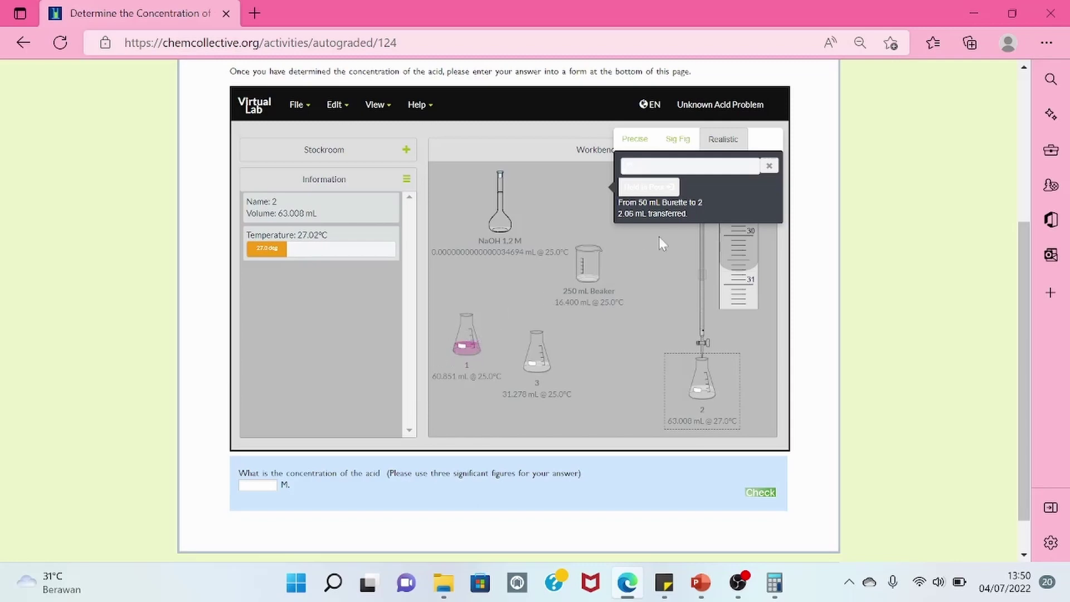
# - Add about 0.75 mL more NaOH to flask 2 in small portions until the solution turns pink, and end the transfer
pyautogui.moveTo(664, 197); pyautogui.dragTo(664, 196)
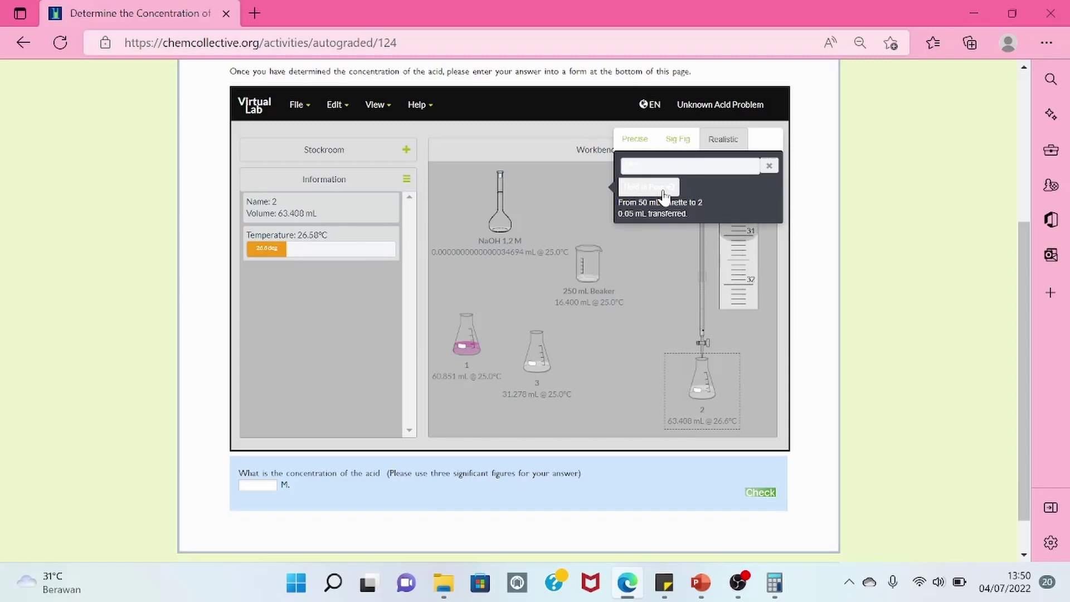
pyautogui.moveTo(663, 196); pyautogui.dragTo(663, 196)
pyautogui.click(664, 196)
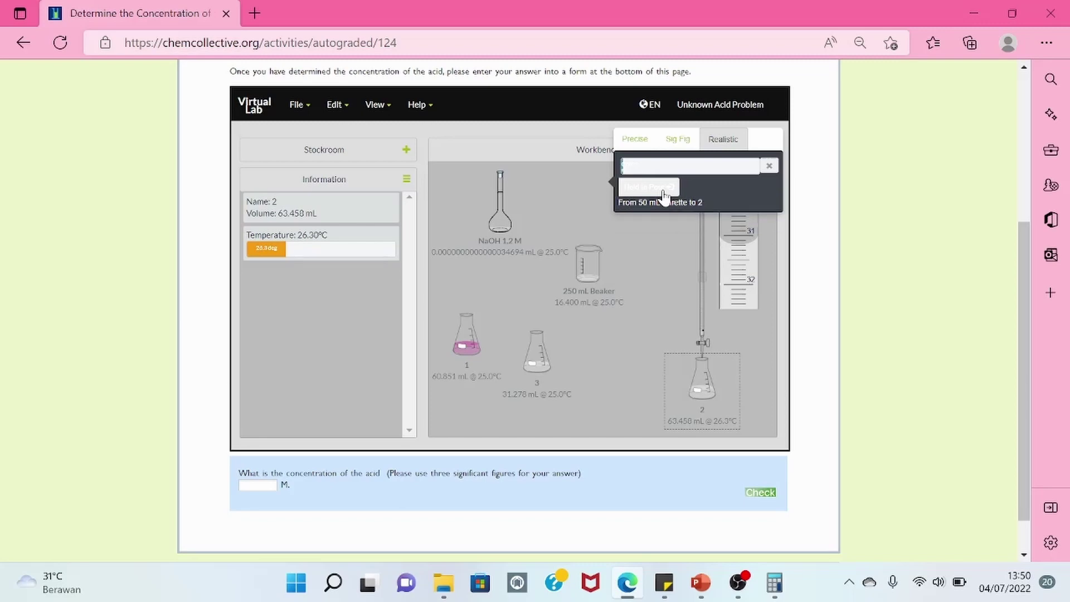
pyautogui.click(663, 196)
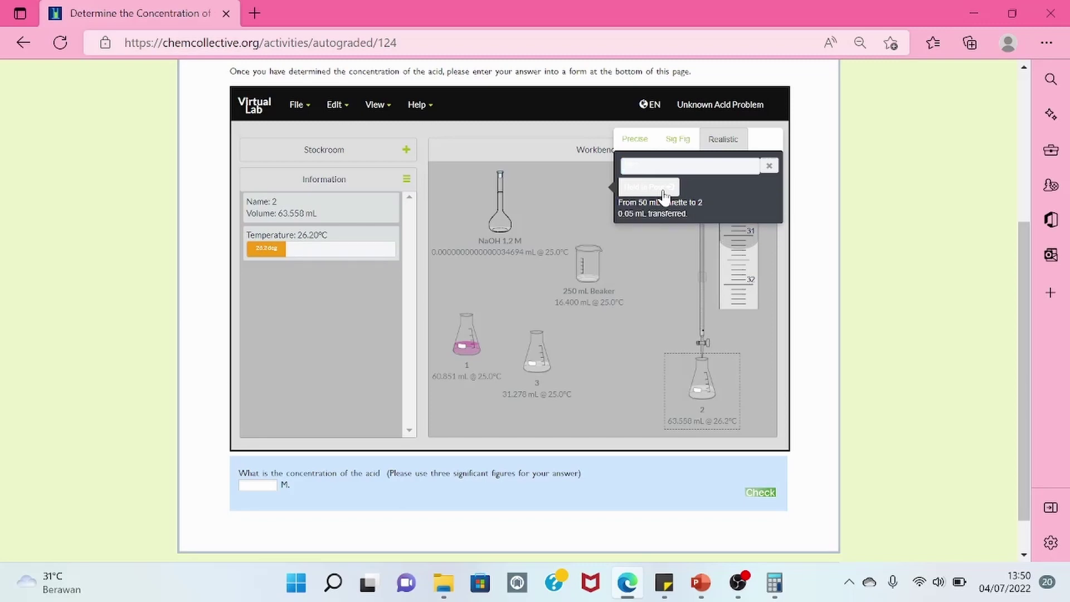
pyautogui.click(663, 196)
pyautogui.click(663, 196)
pyautogui.click(664, 196)
pyautogui.click(664, 196)
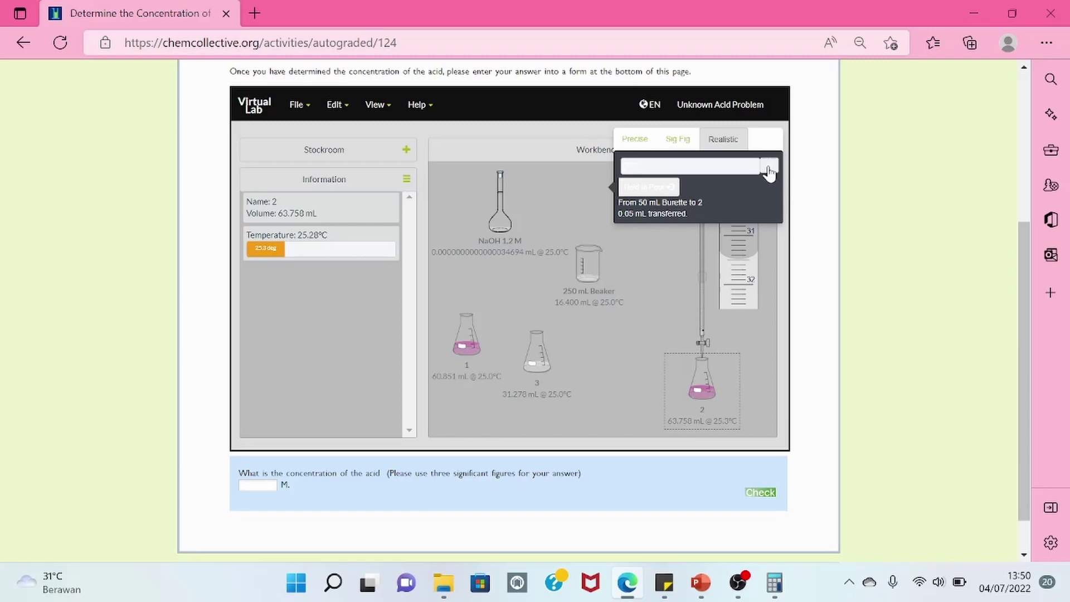
pyautogui.click(769, 169)
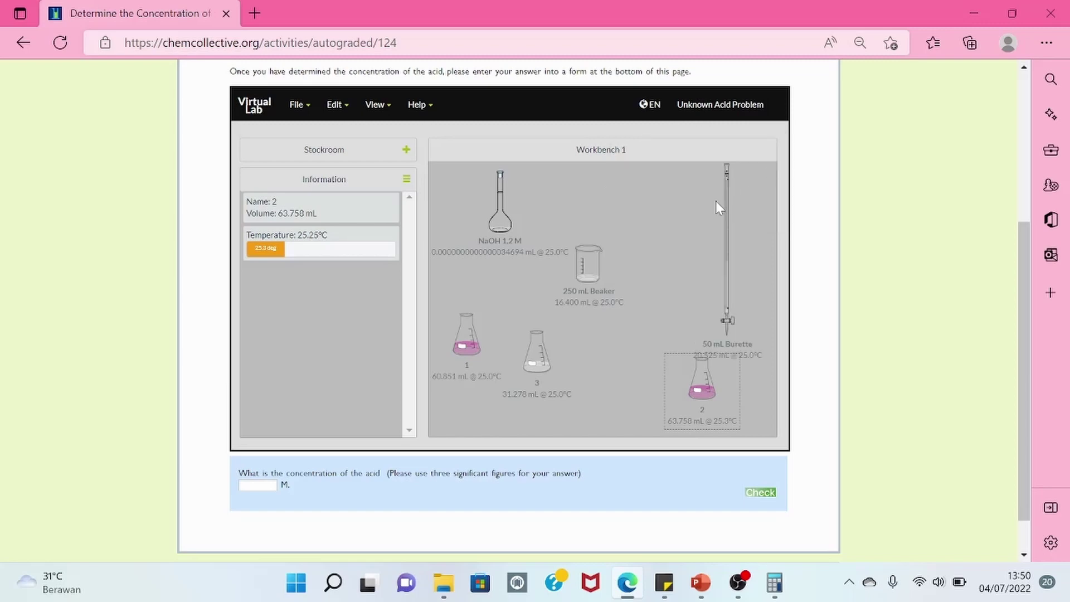
# - Move the burette clear of flask 2, display its detail view and line it up just above the flask
pyautogui.moveTo(726, 212); pyautogui.dragTo(753, 193)
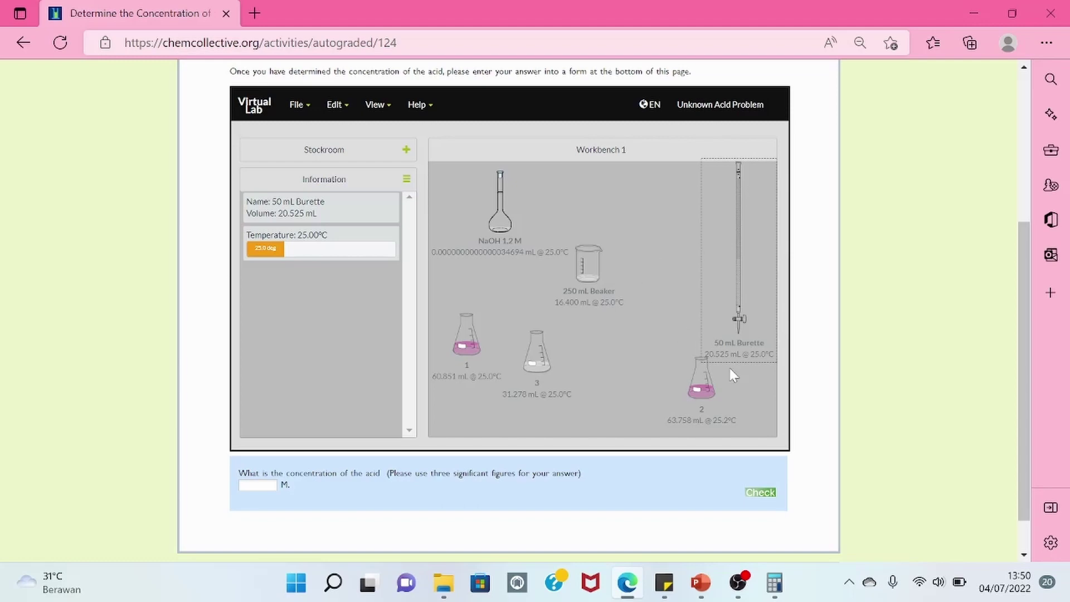
pyautogui.rightClick(738, 325)
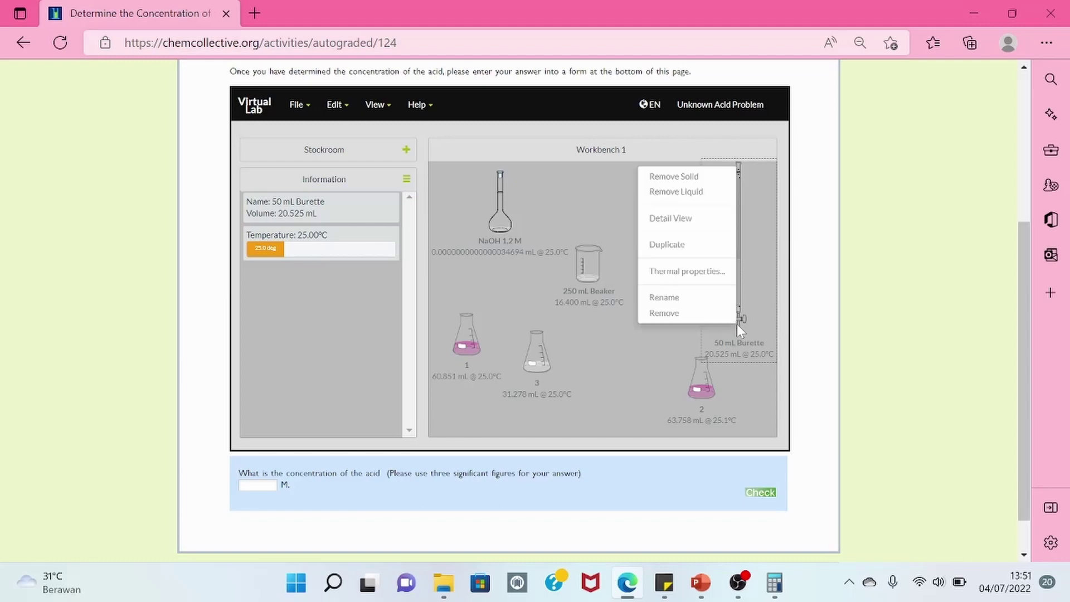
pyautogui.click(708, 219)
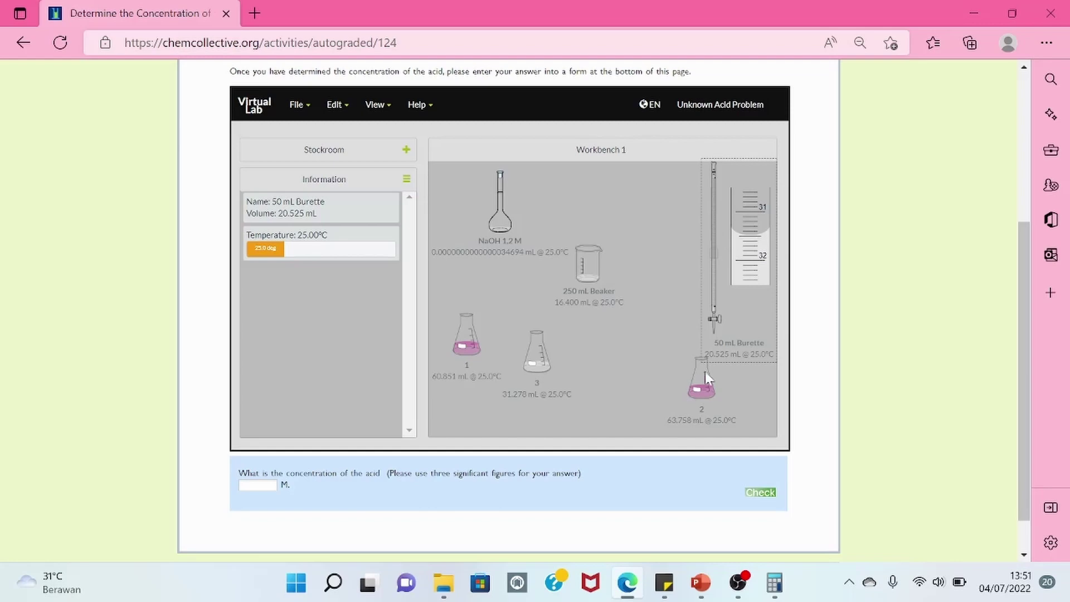
pyautogui.moveTo(707, 391); pyautogui.dragTo(707, 402)
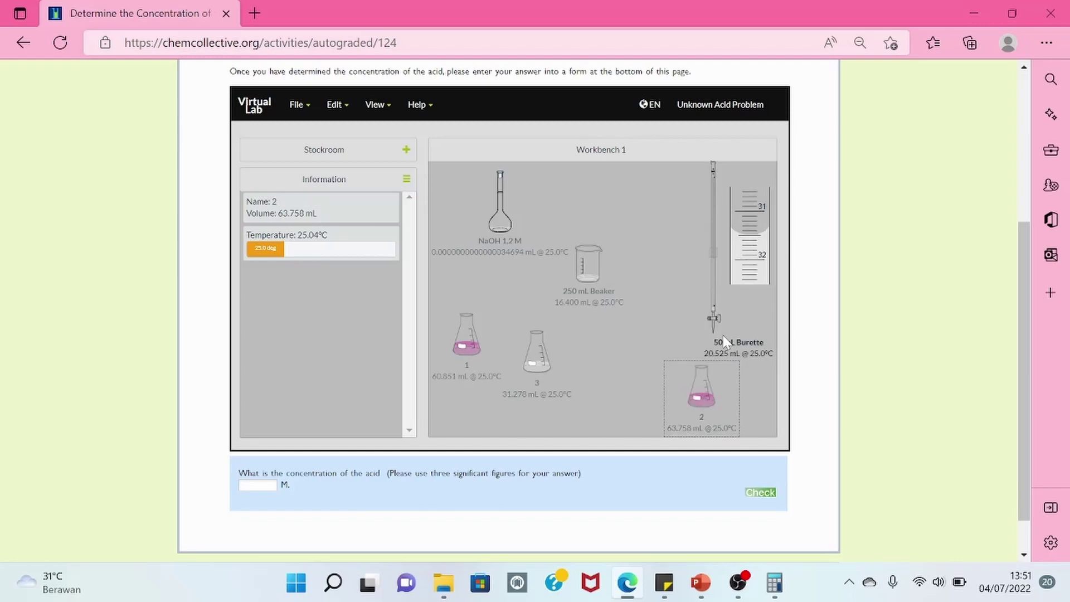
pyautogui.moveTo(723, 339)
pyautogui.mouseDown()
pyautogui.moveTo(700, 333)
pyautogui.moveTo(712, 331)
pyautogui.mouseUp()
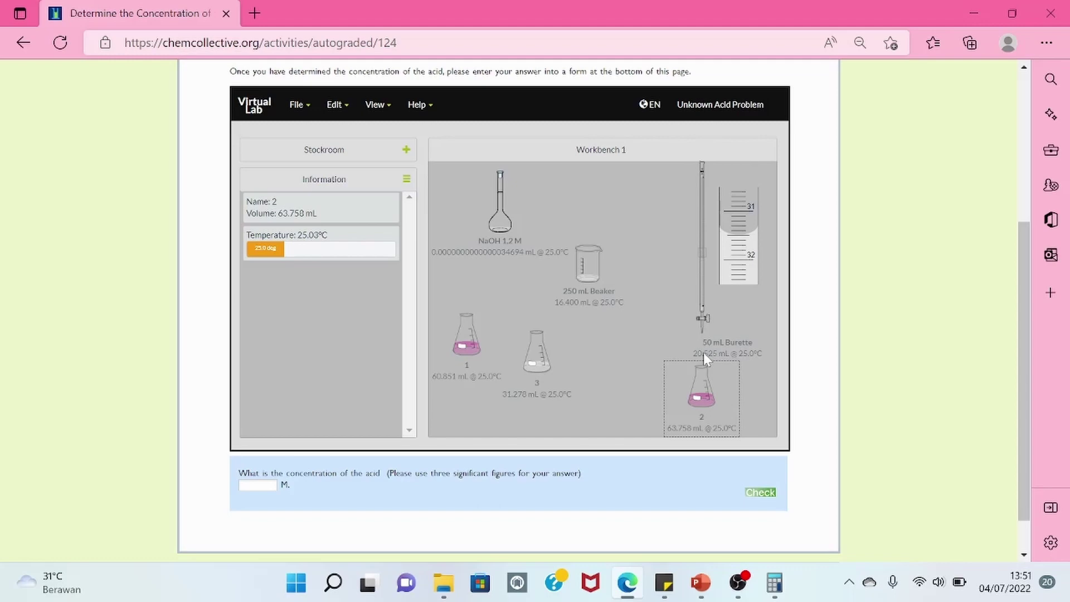
# - Switch to Calculator and subtract the remaining 20,525 mL in the burette from 52 mL
pyautogui.click(788, 459)
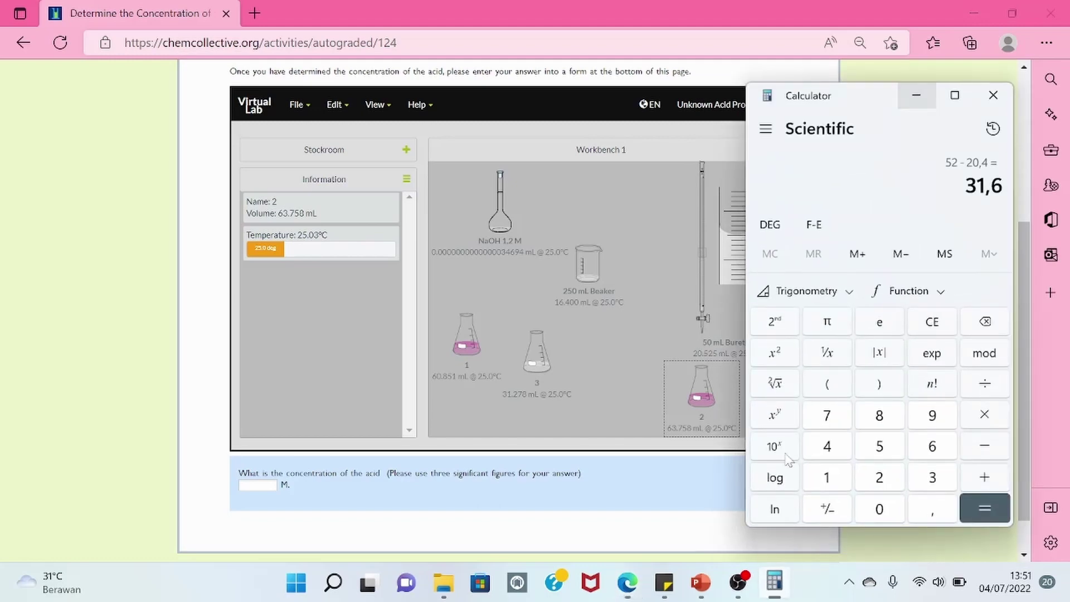
pyautogui.click(932, 322)
pyautogui.write('52')
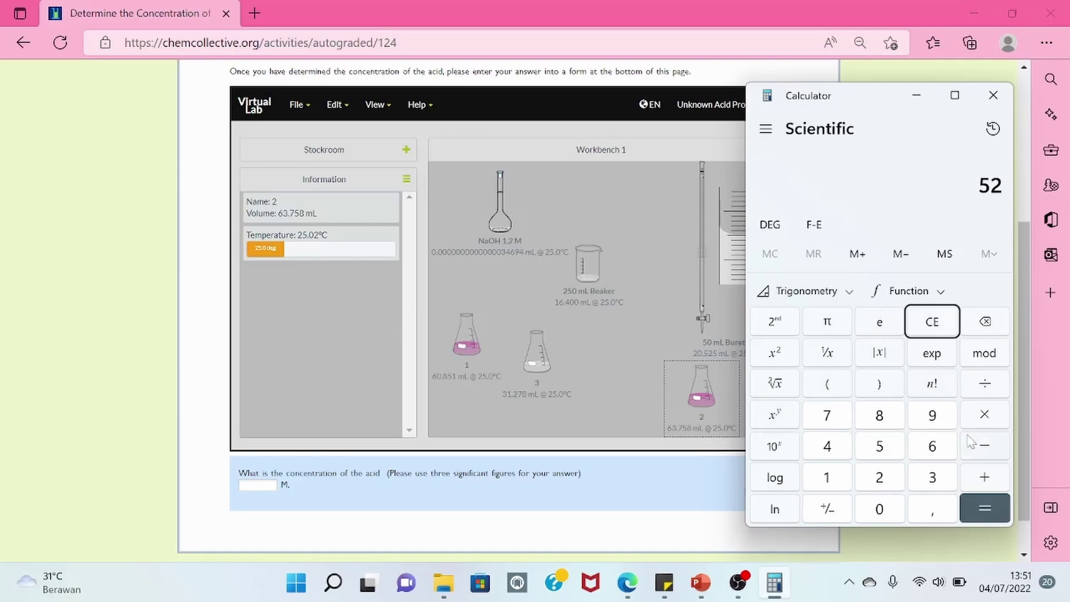
pyautogui.click(987, 452)
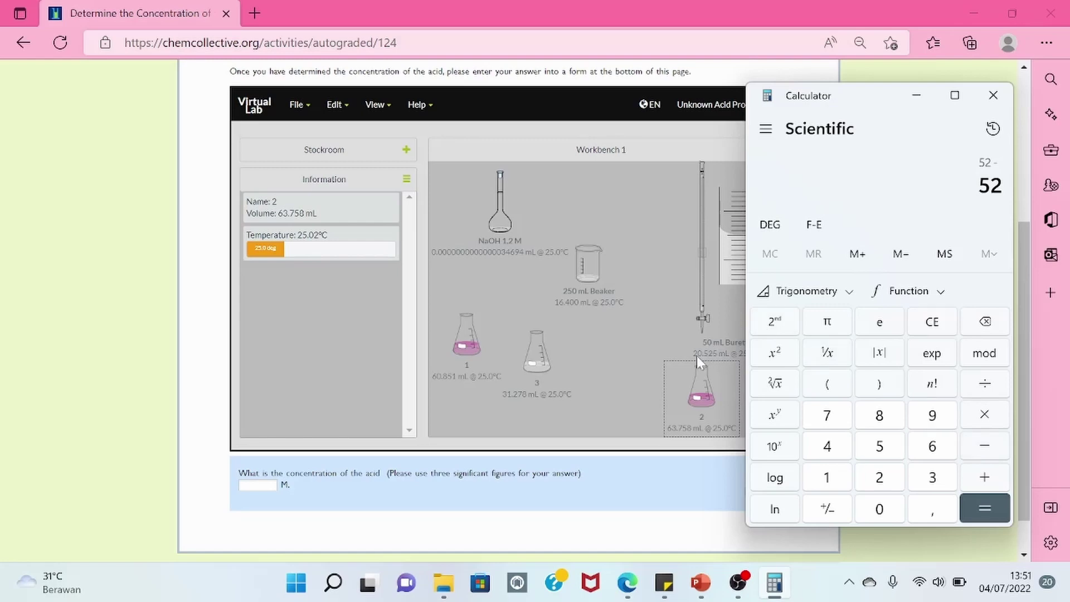
pyautogui.write('20,525')
pyautogui.press('Return')
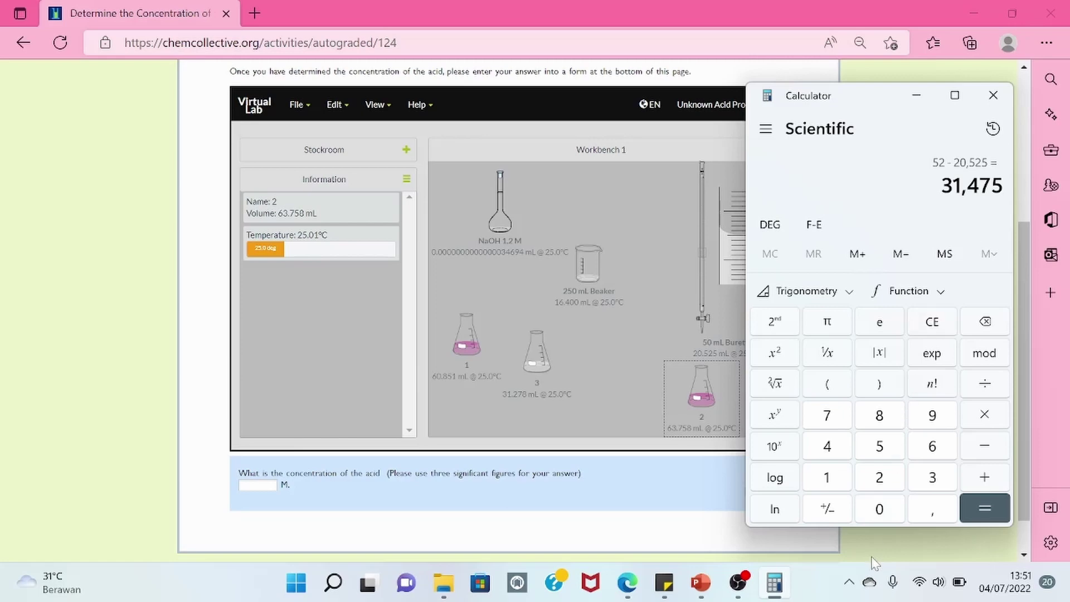
# - Switch to PowerPoint and fill row 2 of the data table with 25, 0, 31,475 and 31,475
pyautogui.click(712, 592)
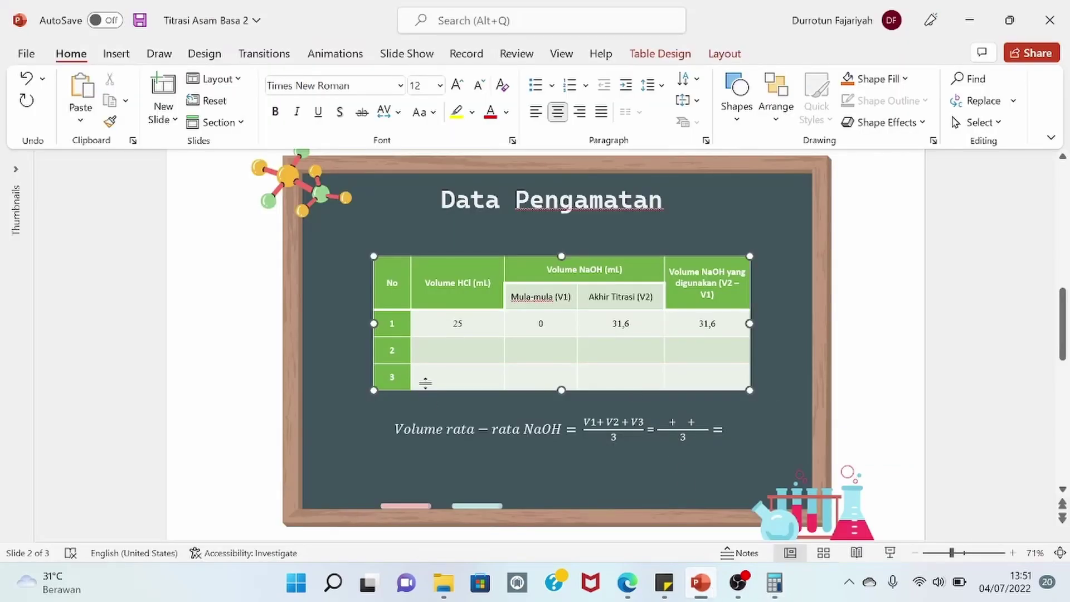
pyautogui.click(458, 350)
pyautogui.write('25')
pyautogui.click(540, 350)
pyautogui.write('0')
pyautogui.click(621, 350)
pyautogui.write('31,475')
pyautogui.click(707, 350)
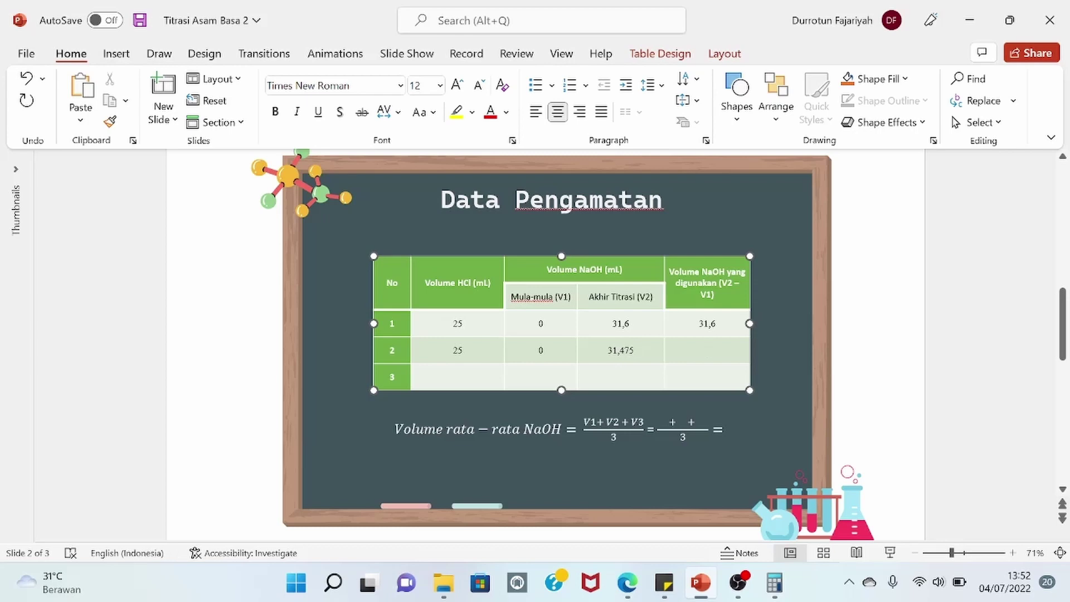
pyautogui.write('31,475')
# - Switch back to the virtual lab in the browser, move flask 2 below flask 1 and place flask 3 under the burette
pyautogui.click(625, 584)
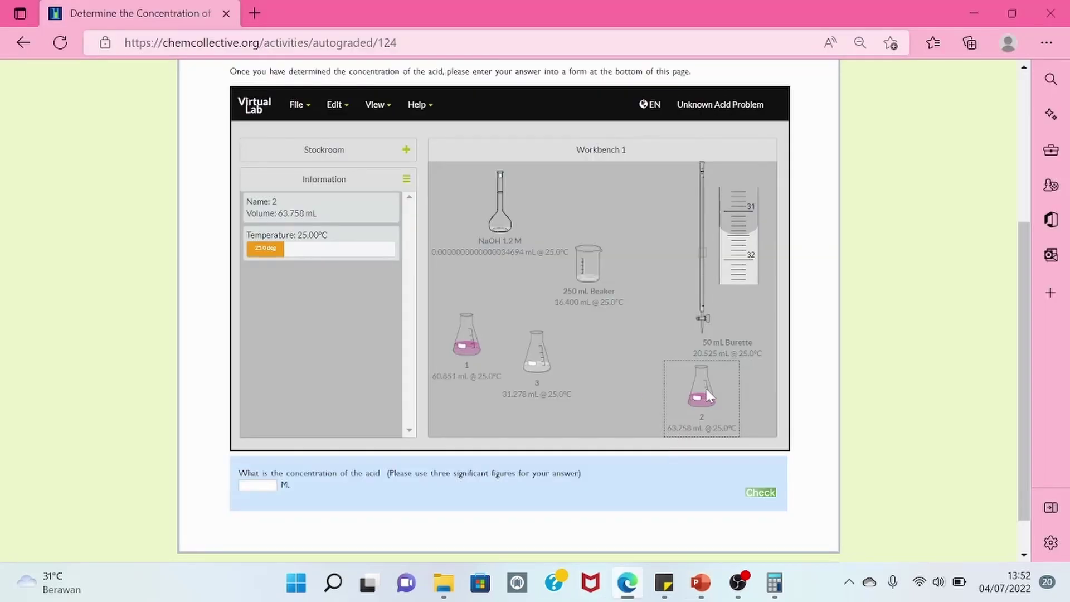
pyautogui.moveTo(705, 395); pyautogui.dragTo(465, 392)
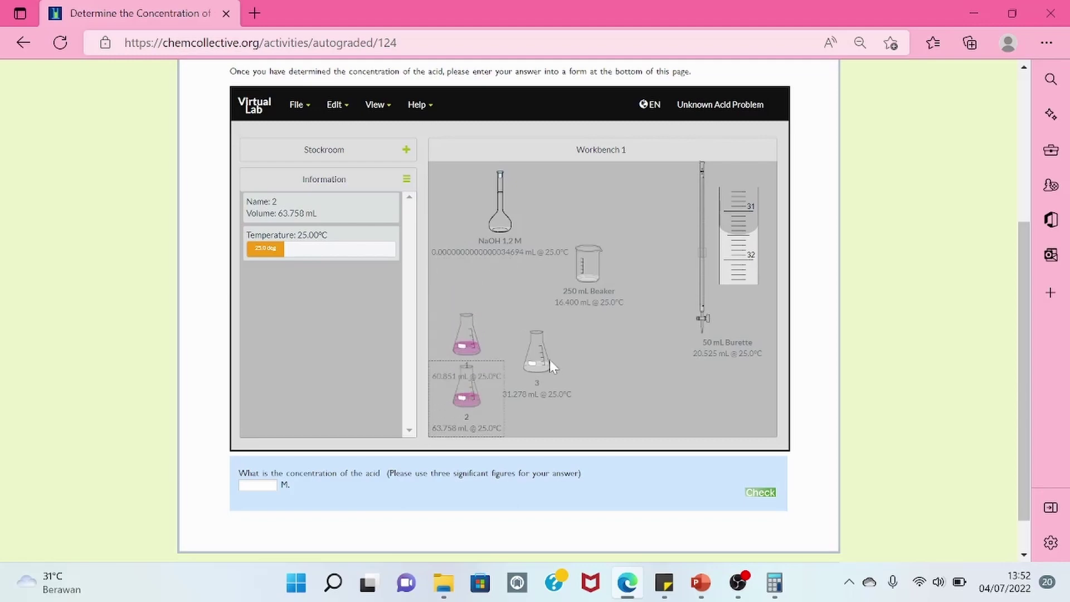
pyautogui.moveTo(549, 359); pyautogui.dragTo(716, 386)
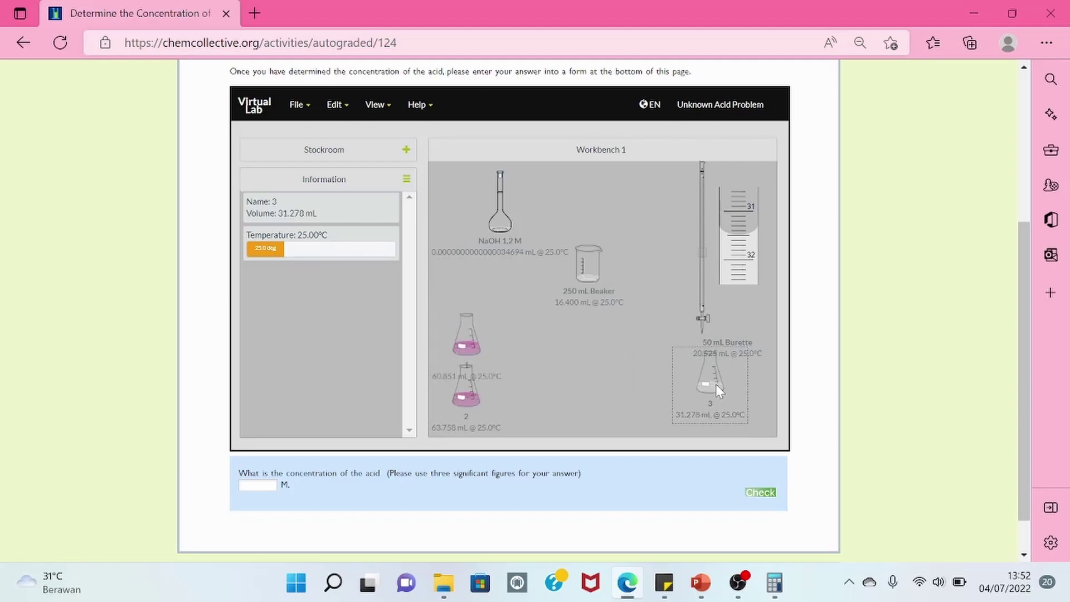
# - Pour 16.4 mL from the 250 mL beaker into the burette with precise transfer, end the transfer and move the beaker aside
pyautogui.click(701, 302)
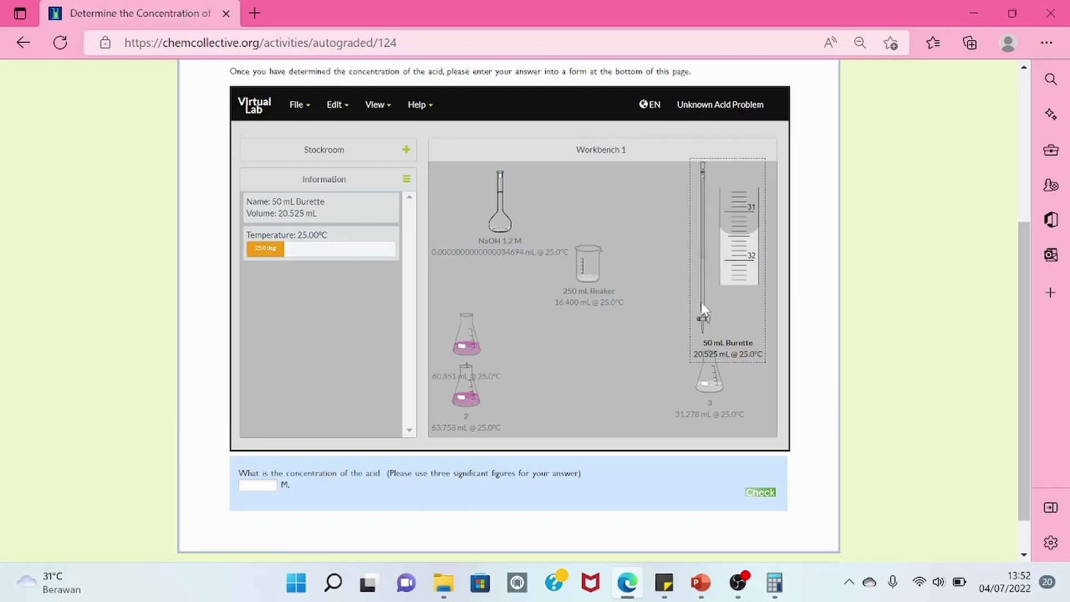
pyautogui.moveTo(581, 275); pyautogui.dragTo(701, 234)
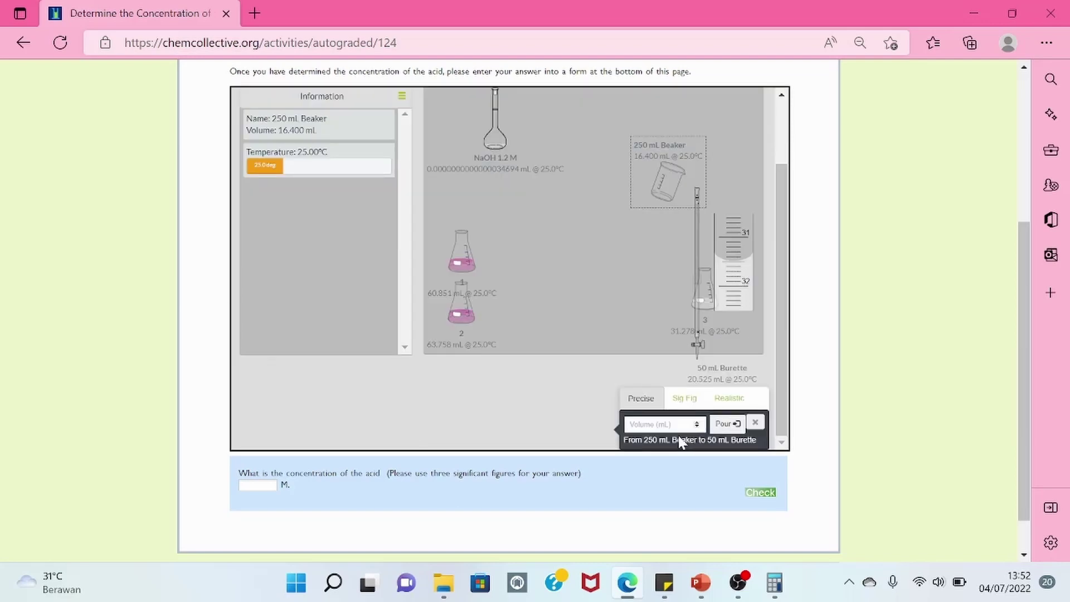
pyautogui.write('16.4')
pyautogui.click(736, 426)
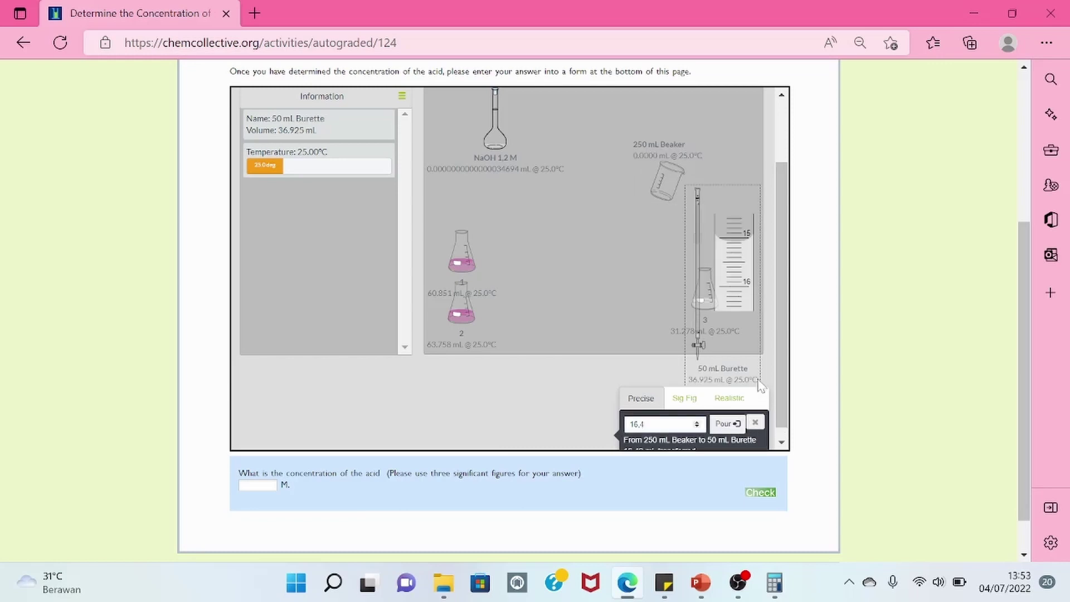
pyautogui.click(757, 425)
pyautogui.scroll(1, 704, 286)
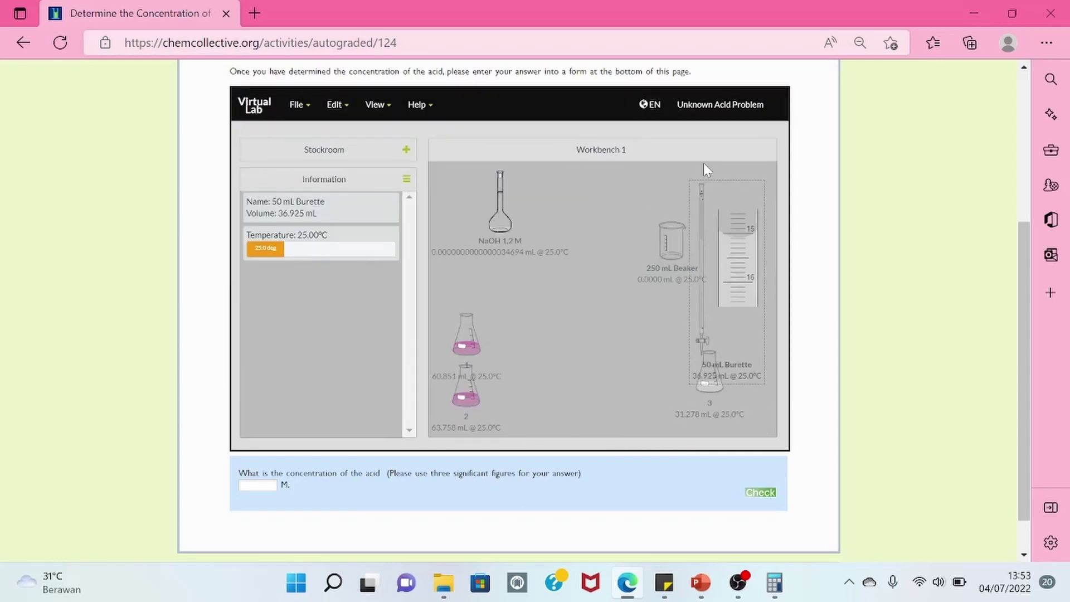
pyautogui.moveTo(661, 253); pyautogui.dragTo(575, 206)
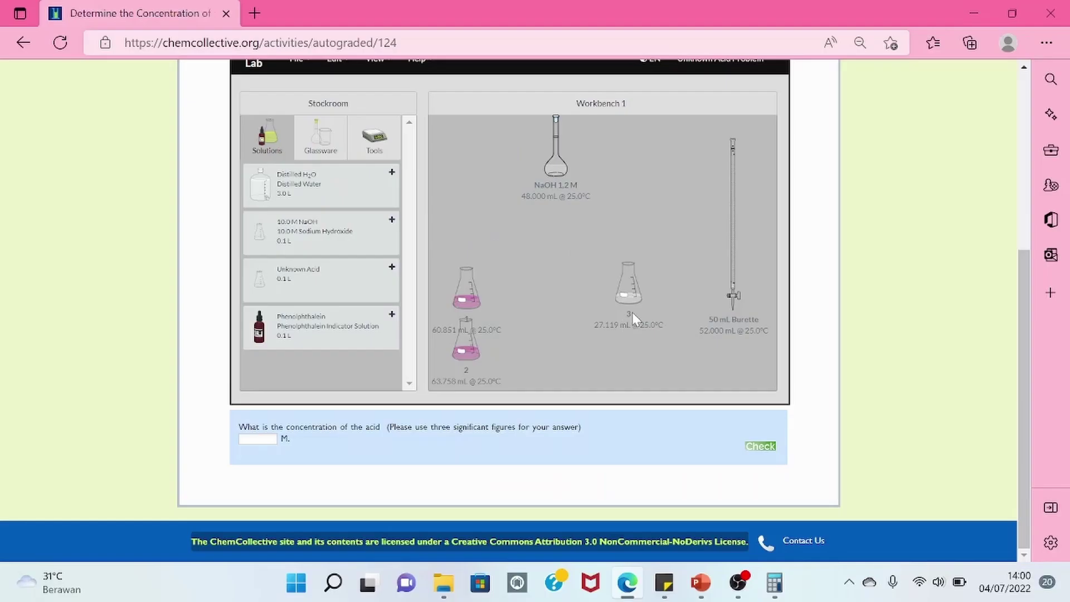
# - Place flask 3 under the 52 mL burette and set the burette over it for realistic transfer
pyautogui.moveTo(632, 312); pyautogui.dragTo(665, 316)
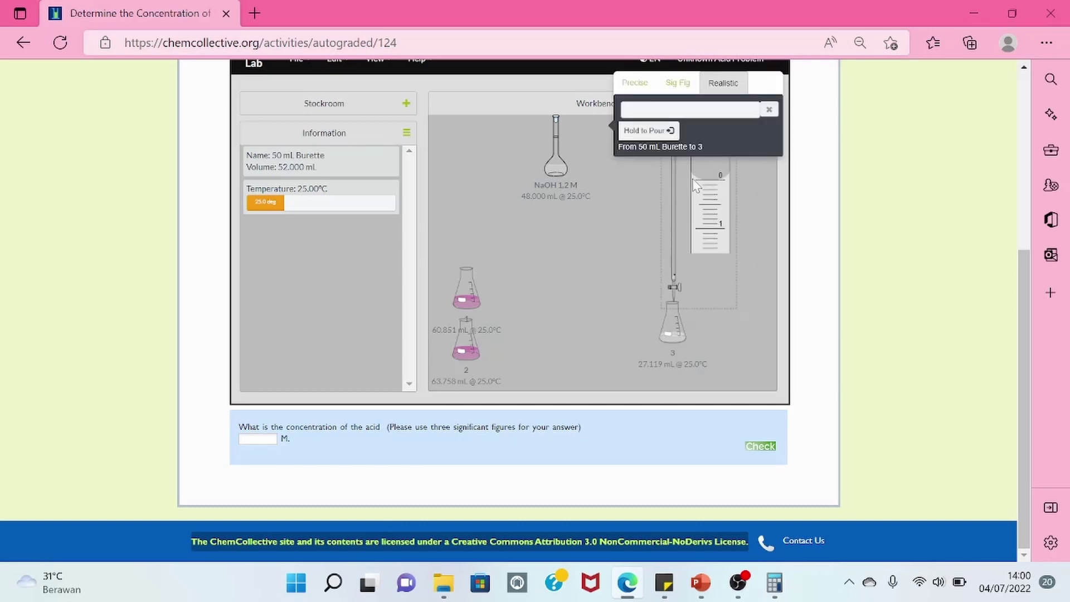
# - Switch to PowerPoint and change sample 3's initial NaOH volume (V1) to 0
pyautogui.click(697, 583)
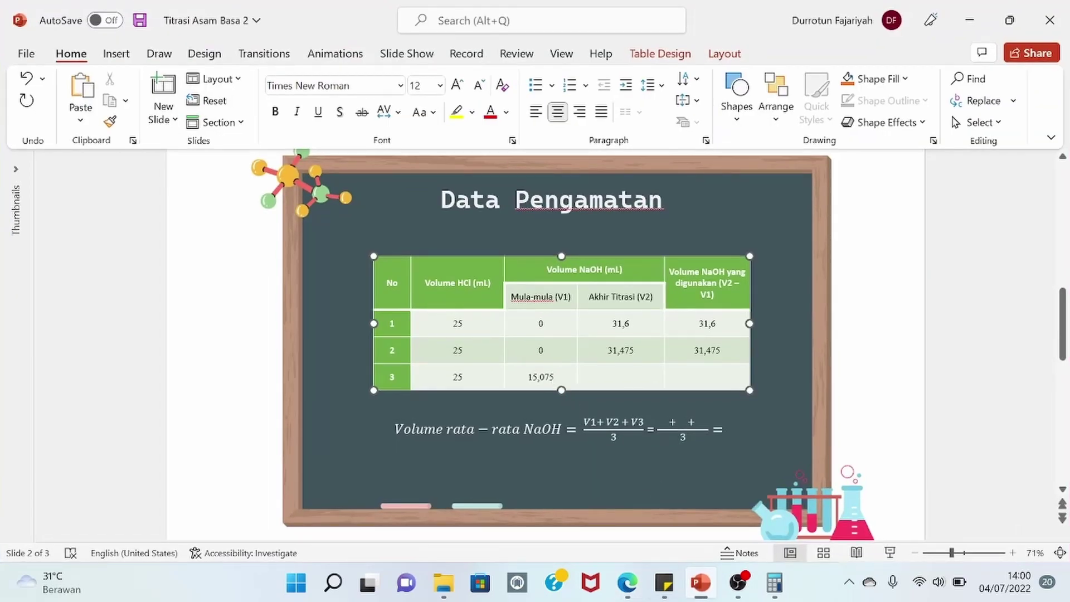
pyautogui.press('BackSpace')
pyautogui.press('BackSpace')
pyautogui.press('BackSpace')
pyautogui.press('BackSpace')
pyautogui.press('BackSpace')
pyautogui.press('BackSpace')
pyautogui.write('0')
# - Return to the virtual lab and pour about 31.3 mL of NaOH from the burette into flask 3 using realistic transfer
pyautogui.click(627, 583)
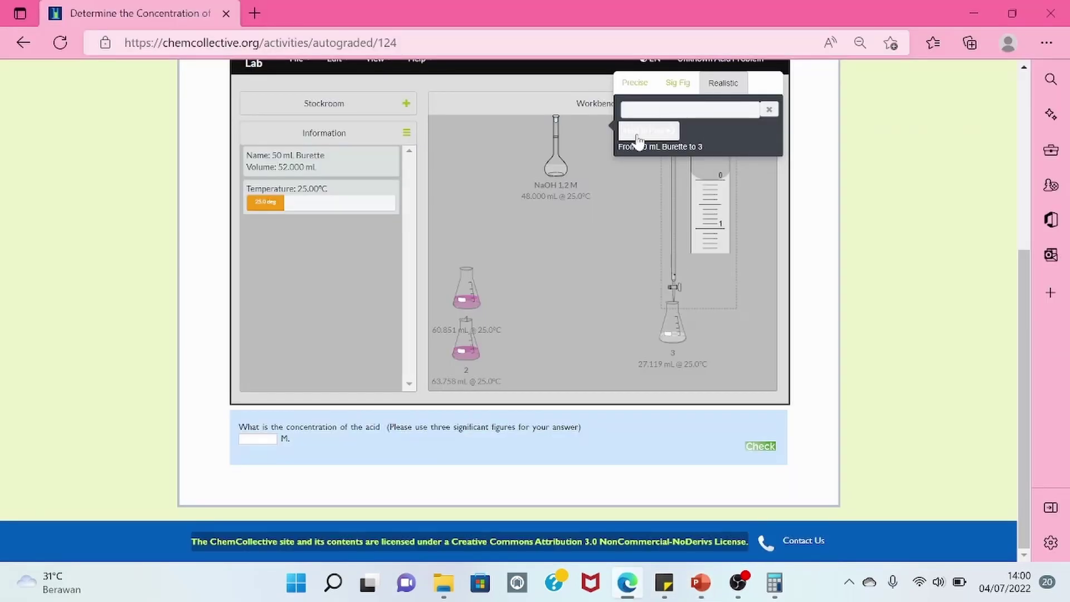
pyautogui.click(639, 140)
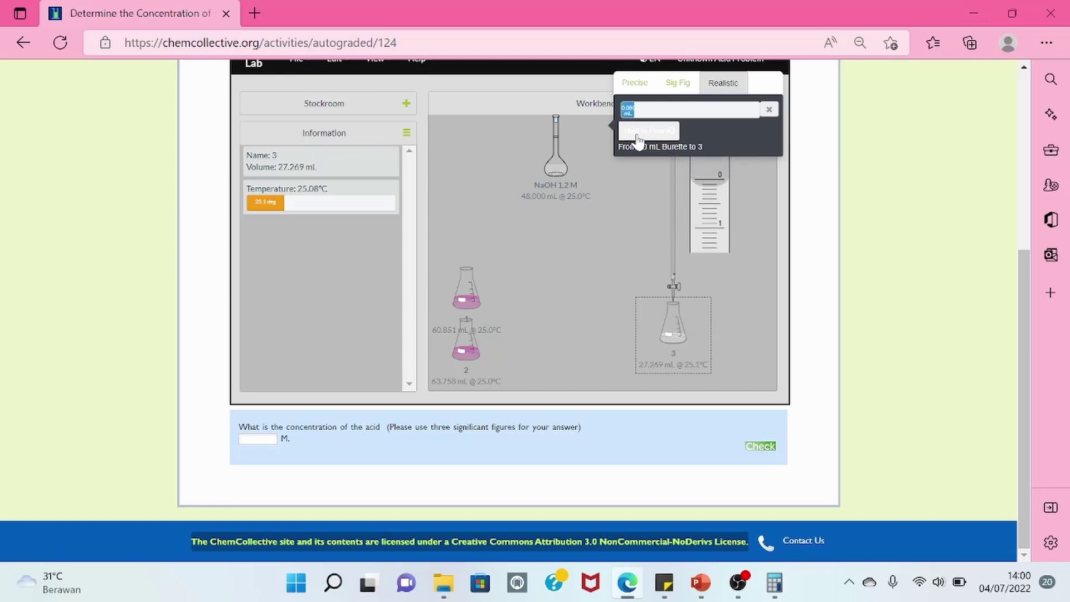
pyautogui.click(639, 139)
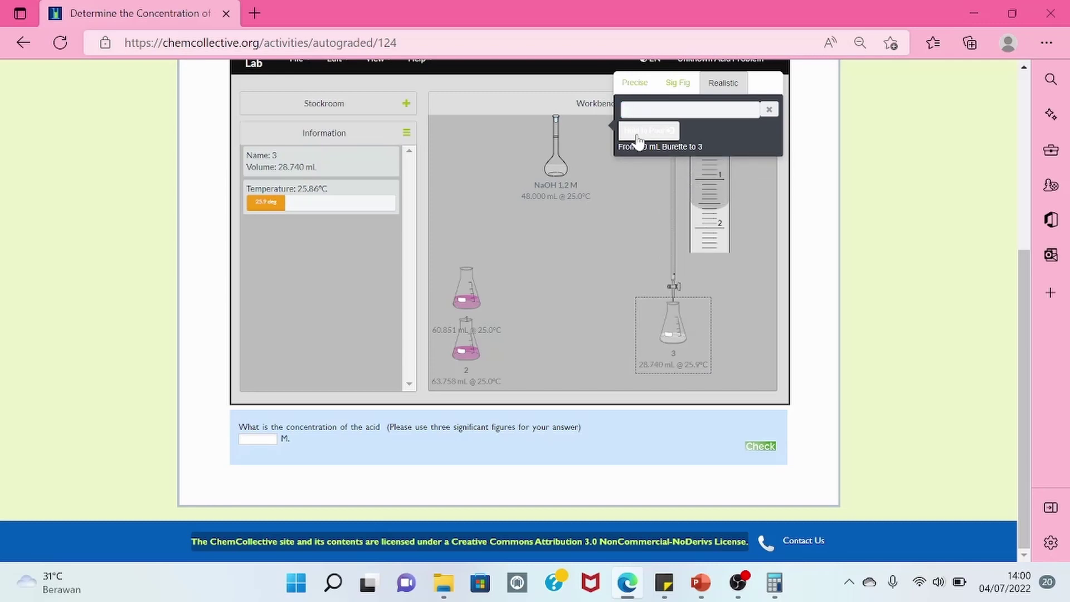
pyautogui.moveTo(638, 139); pyautogui.dragTo(639, 140)
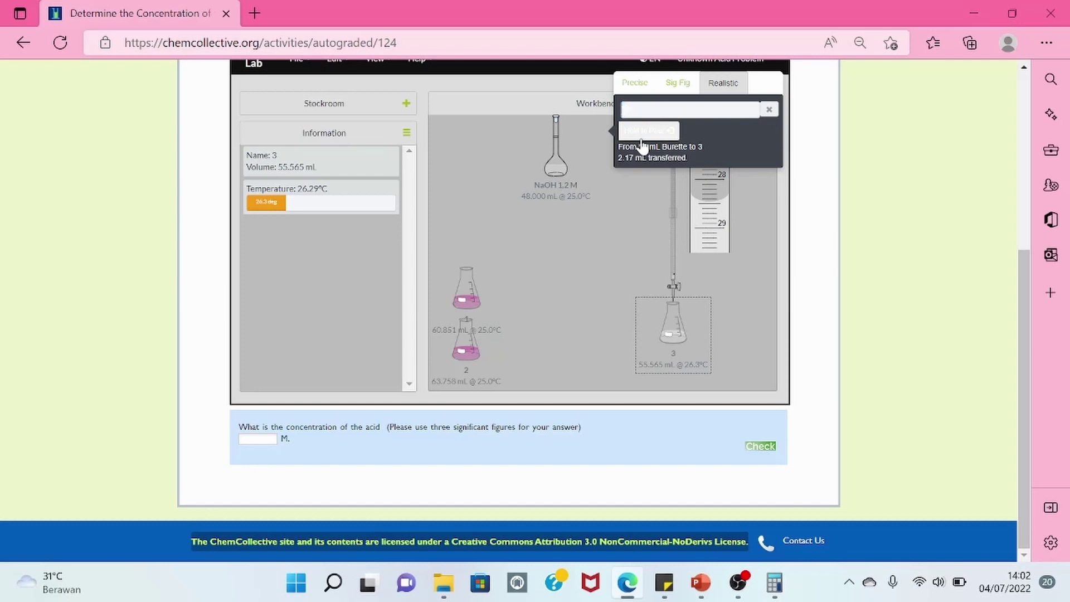
pyautogui.moveTo(641, 145); pyautogui.dragTo(643, 146)
pyautogui.click(642, 144)
# - Use precise transfer to add about 0.16 mL more NaOH to flask 3 in portions of 0.05 mL or less, and end the transfer
pyautogui.click(637, 84)
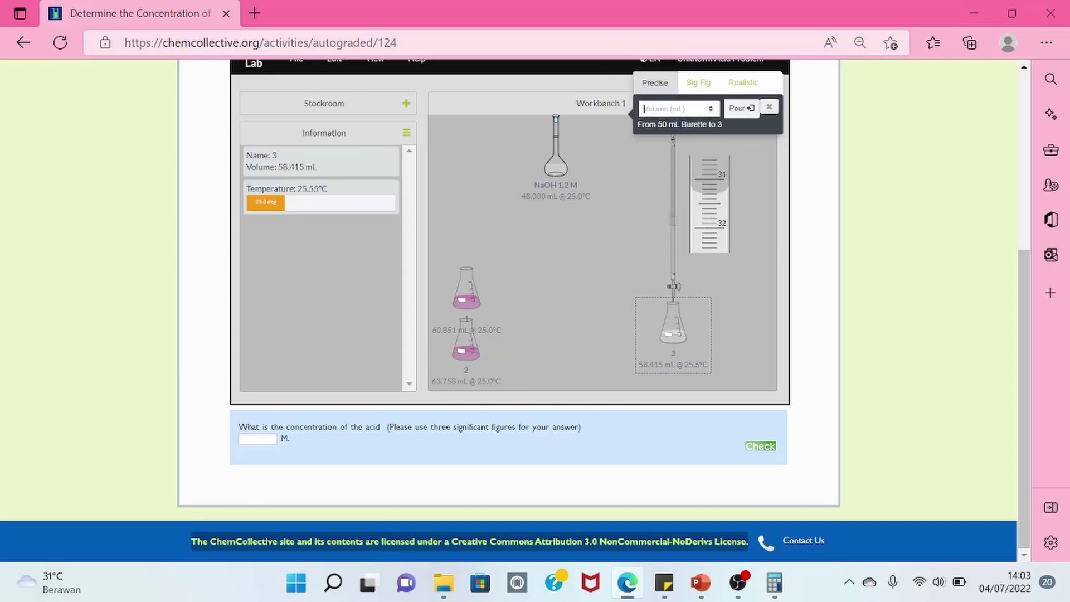
pyautogui.write('0.05')
pyautogui.press('Return')
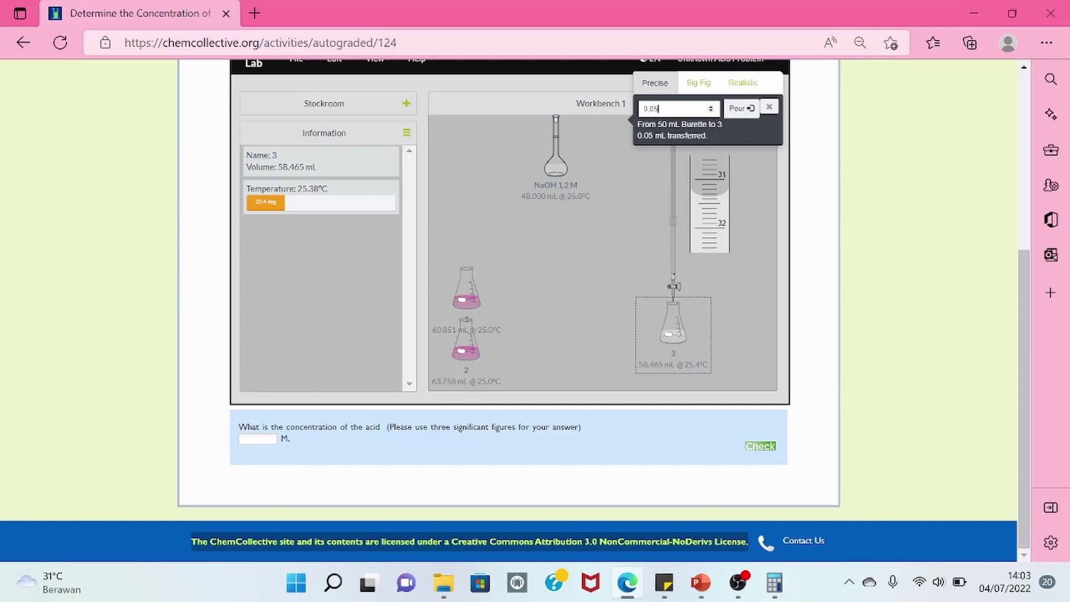
pyautogui.press('Return')
pyautogui.press('Return')
pyautogui.write('1')
pyautogui.press('Return')
pyautogui.click(768, 111)
# - Move the burette clear of flask 3, display its detail view and position it just above the flask
pyautogui.click(696, 232)
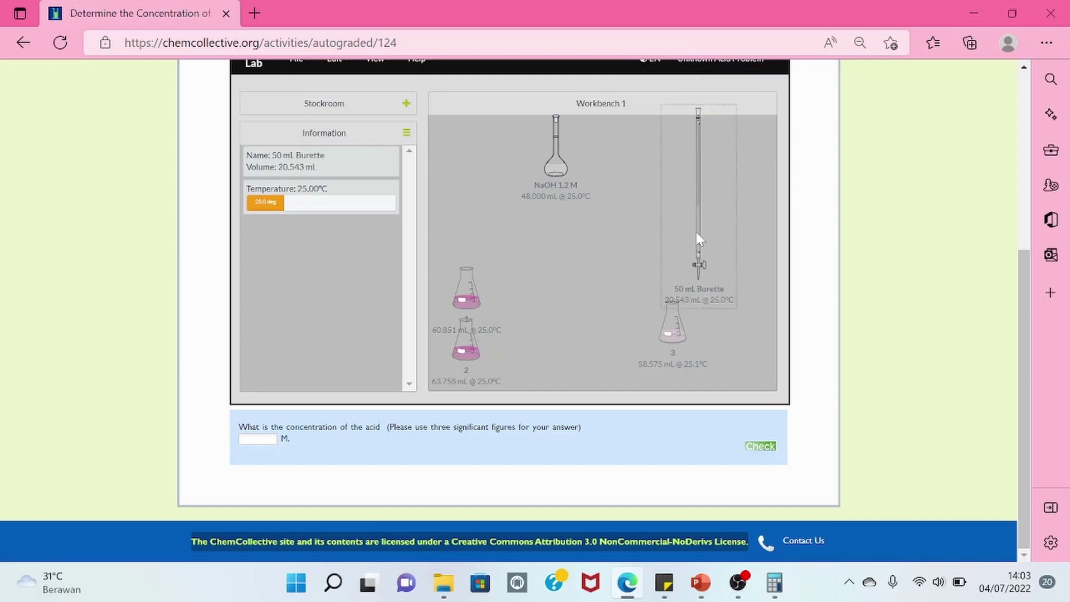
pyautogui.rightClick(697, 232)
pyautogui.click(637, 127)
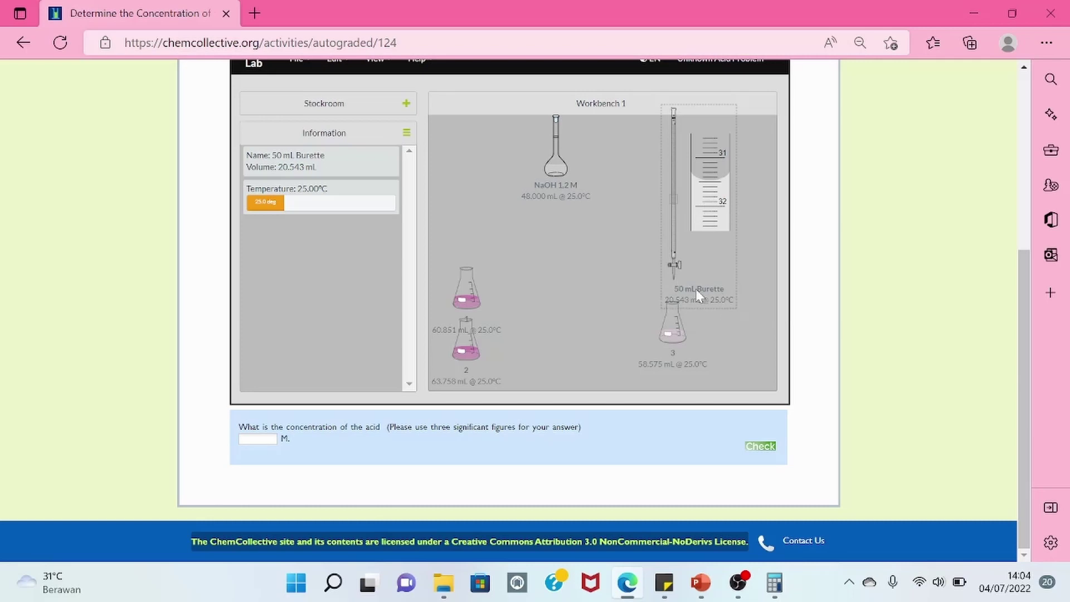
# - Switch to Calculator, clear it and subtract the remaining 20,543 mL in the burette from 52 mL
pyautogui.click(784, 585)
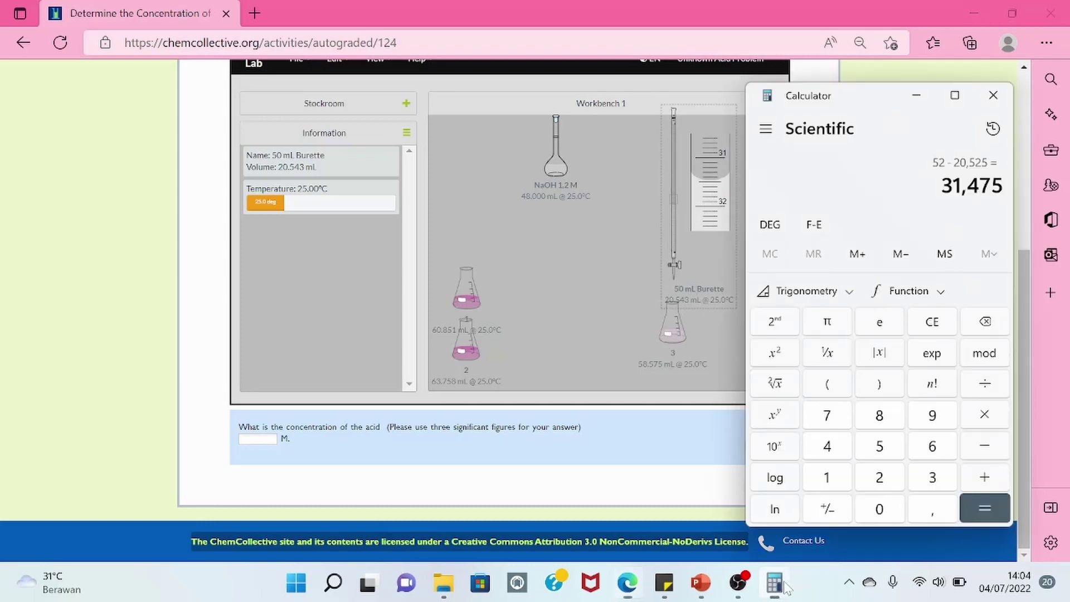
pyautogui.click(927, 329)
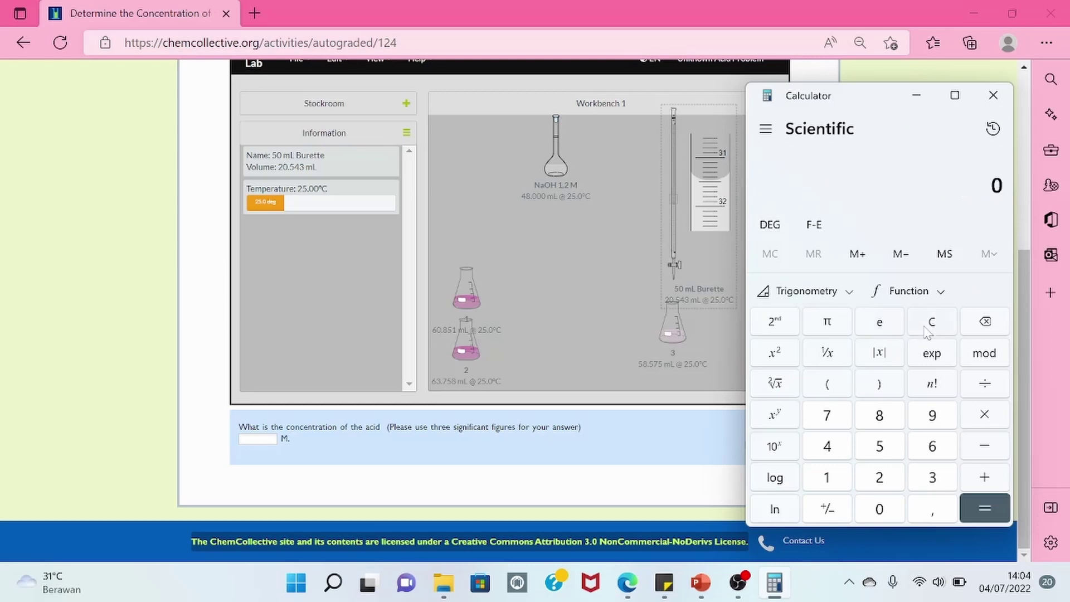
pyautogui.write('52')
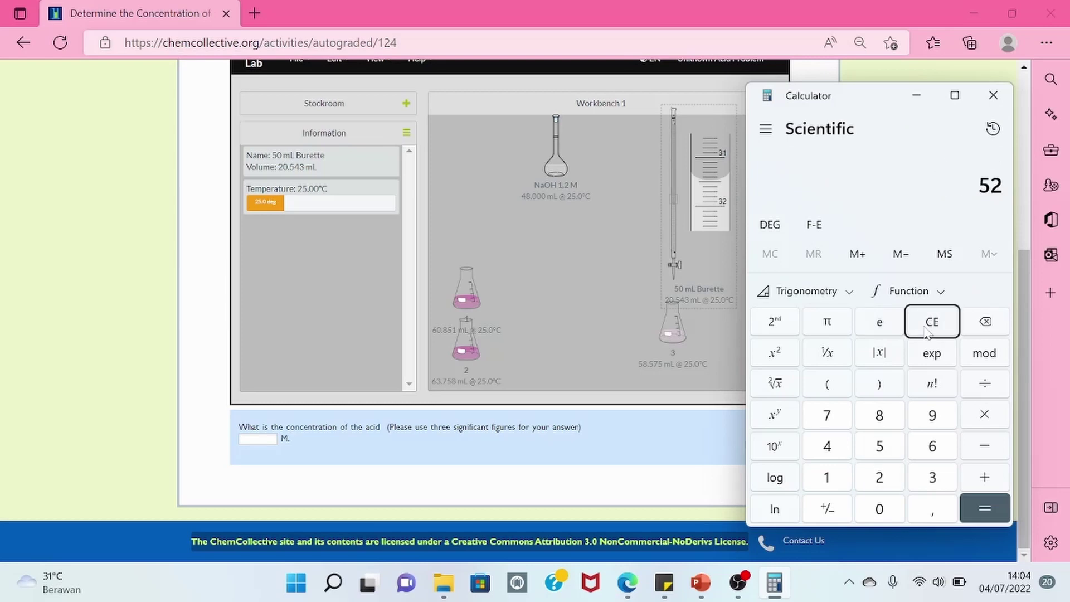
pyautogui.press('-')
pyautogui.write('20,543 =')
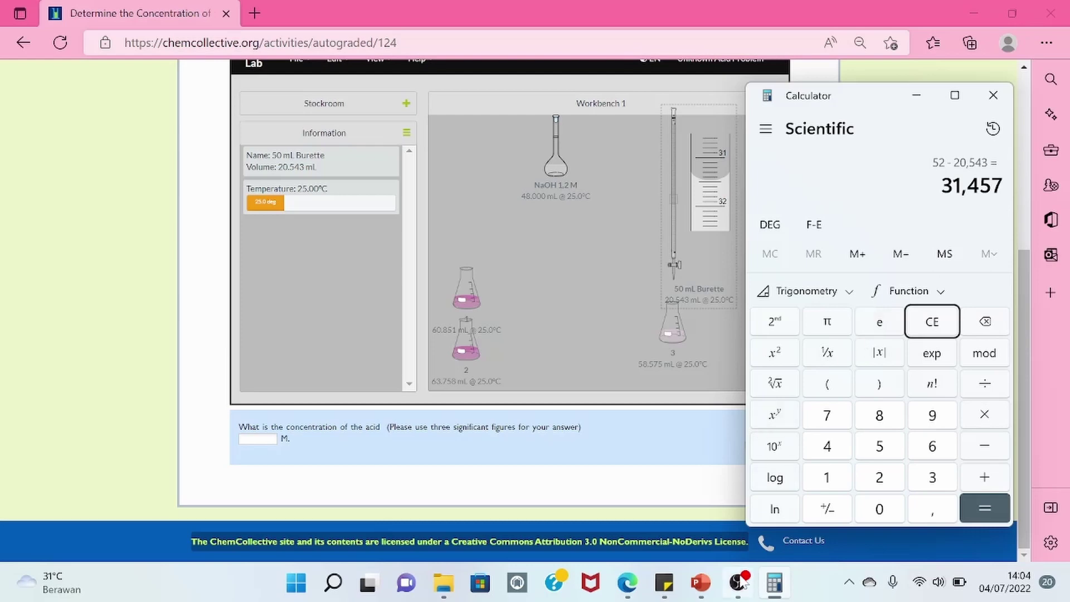
# - Switch to PowerPoint and enter the calculated NaOH volume as sample 3's Akhir Titrasi (V2) value
pyautogui.click(701, 583)
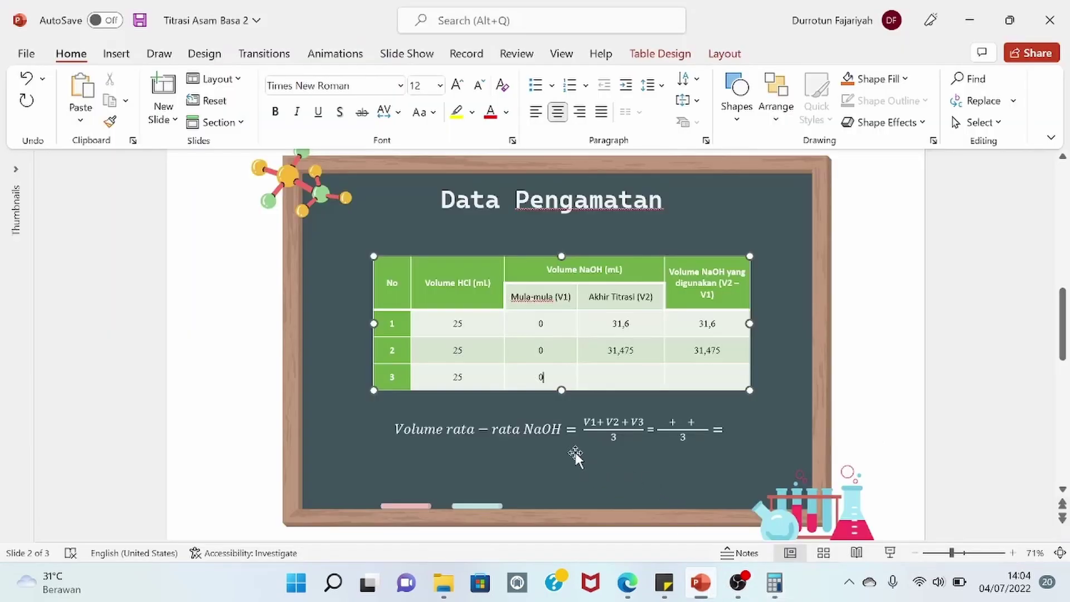
pyautogui.press('Tab')
pyautogui.write('31,4')
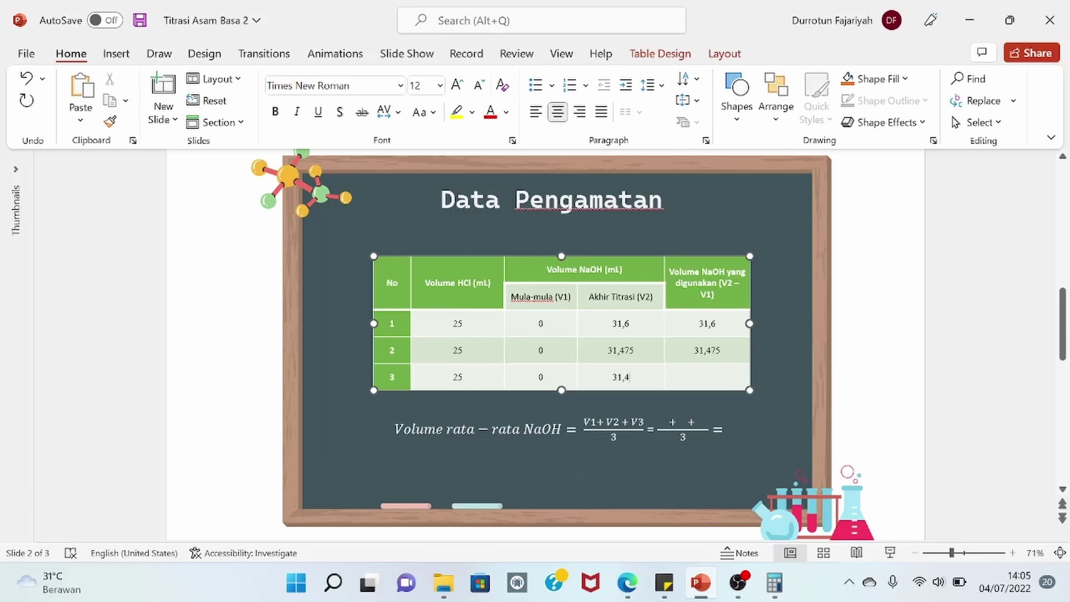